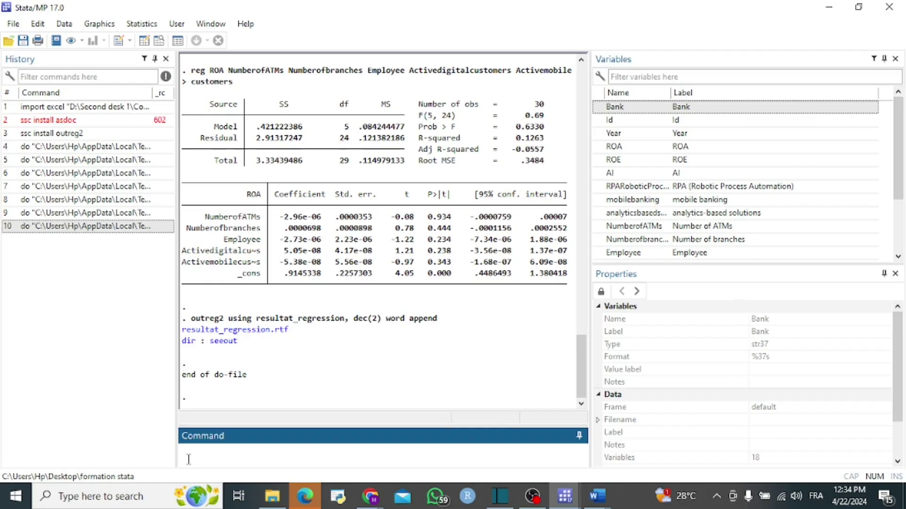
{"action": "type", "text": "asdon"}
{"action": "key", "text": "BackSpace"}
{"action": "key", "text": "BackSpace"}
{"action": "type", "text": "g and outreg2"}
{"action": "left_click", "coordinate": [174, 454], "text": "shift"}
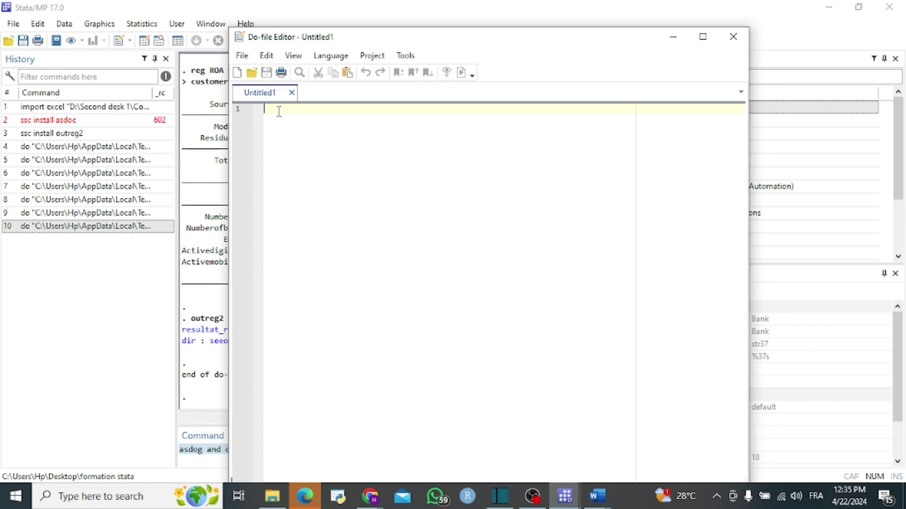
Begin a sum command on the first line of the empty do-file and return to the main Stata window.
{"action": "type", "text": "su"}
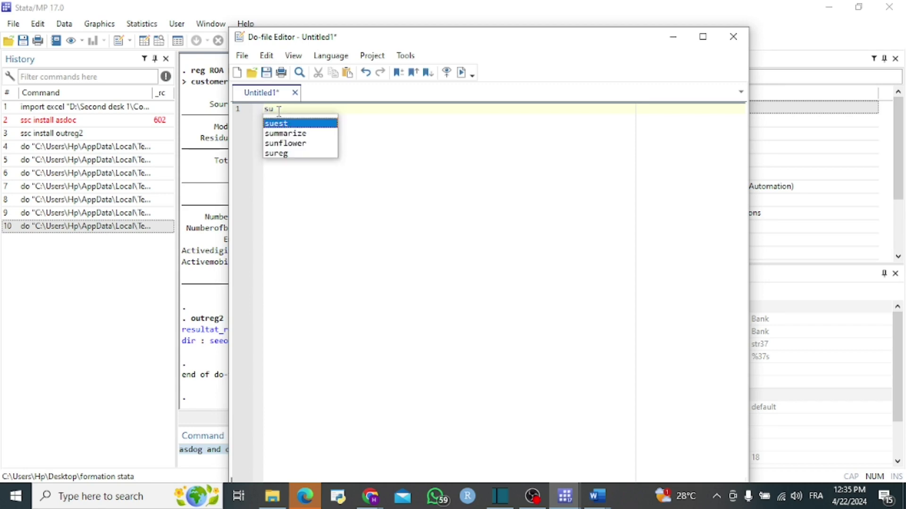
{"action": "type", "text": "m"}
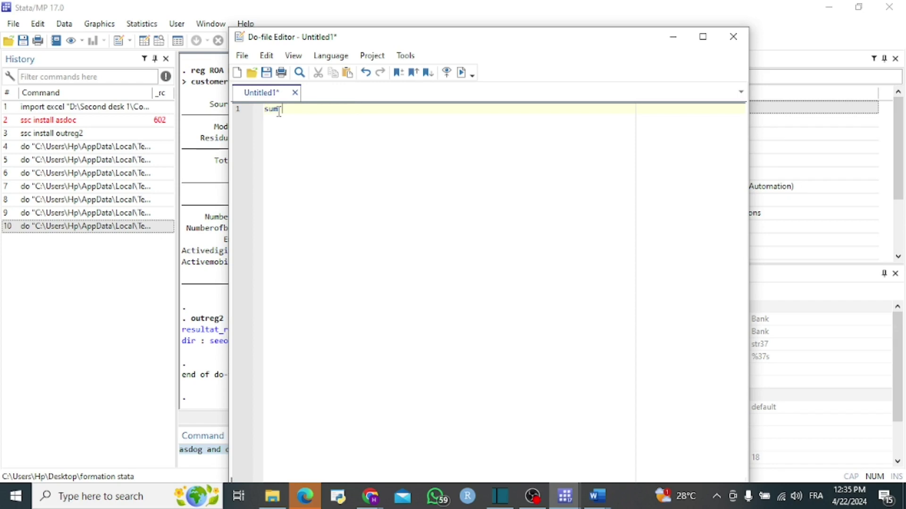
{"action": "key", "text": "alt+Tab"}
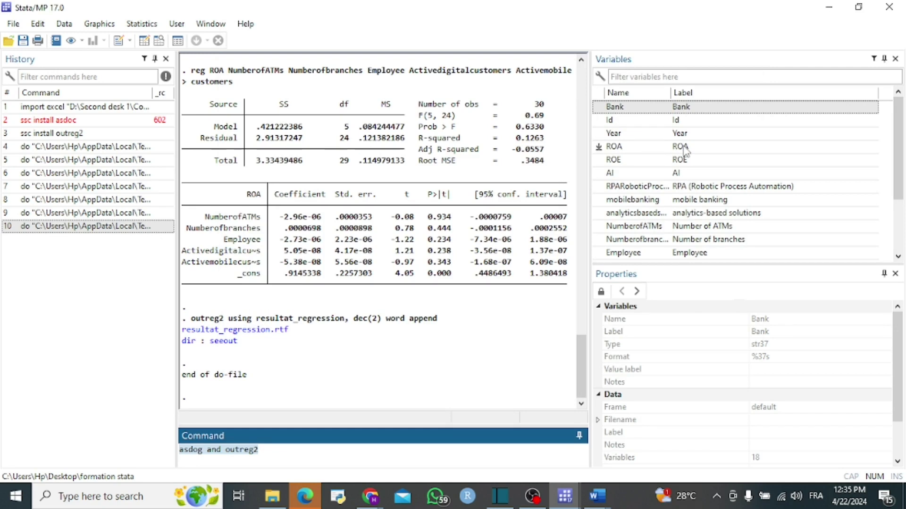
Collect the variables ROA, ROE, NumberofATMs, Numberofbranches, Employee, Activedigitalcustomers and Activemobilecustomers in the command line.
{"action": "left_click", "coordinate": [684, 147]}
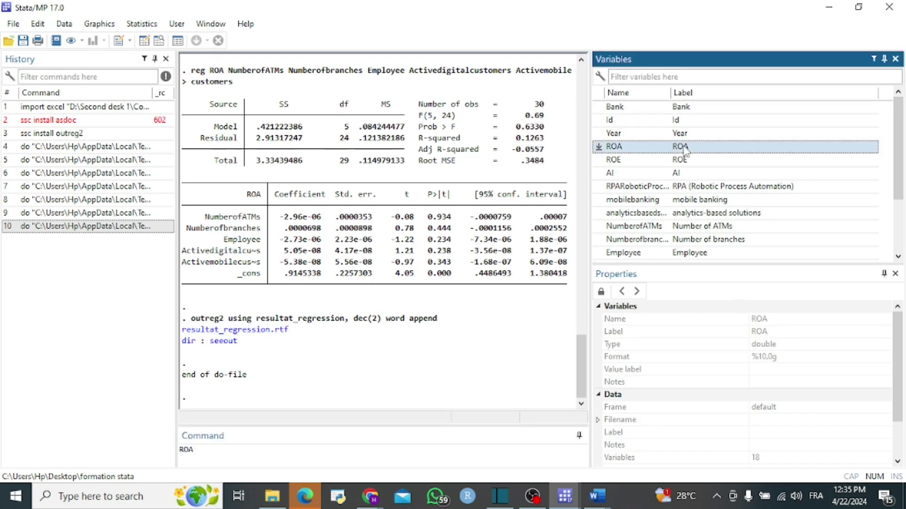
{"action": "left_click", "coordinate": [684, 161]}
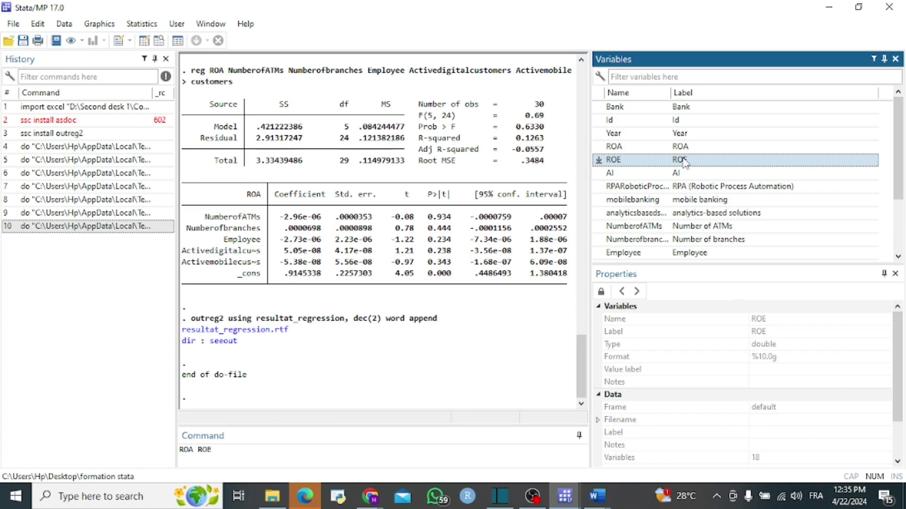
{"action": "scroll", "coordinate": [684, 161], "scroll_direction": "down", "scroll_amount": 1}
{"action": "left_click", "coordinate": [700, 187]}
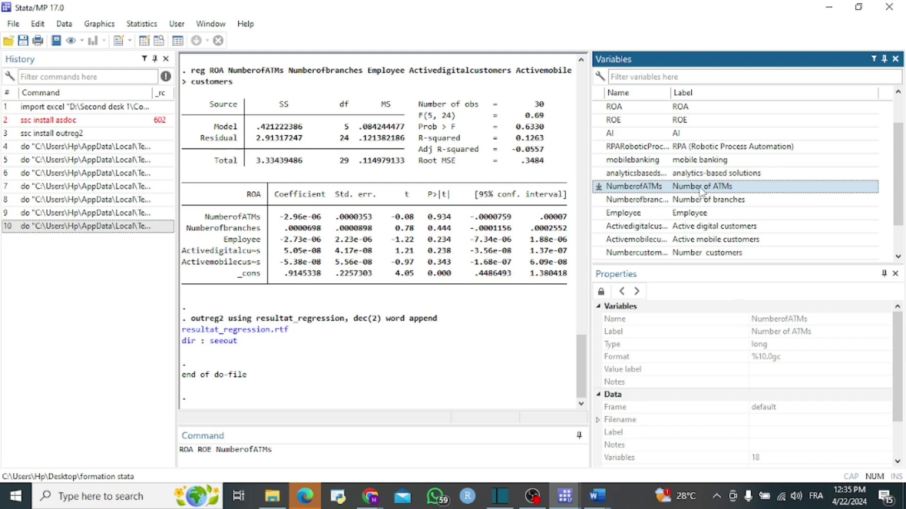
{"action": "left_click", "coordinate": [702, 200]}
{"action": "left_click", "coordinate": [703, 212]}
{"action": "left_click", "coordinate": [704, 226]}
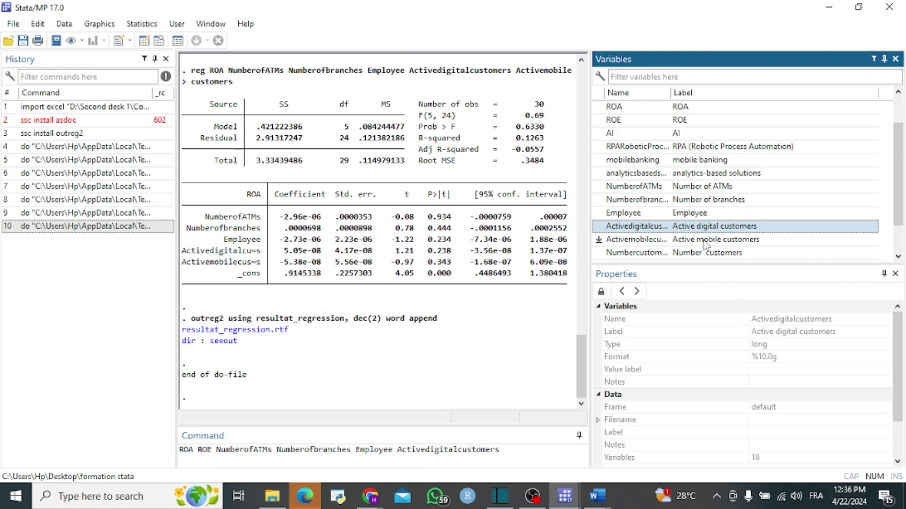
{"action": "left_click", "coordinate": [704, 240]}
Move the collected variable names from the command line into the do-file, directly after sum.
{"action": "left_click", "coordinate": [213, 459]}
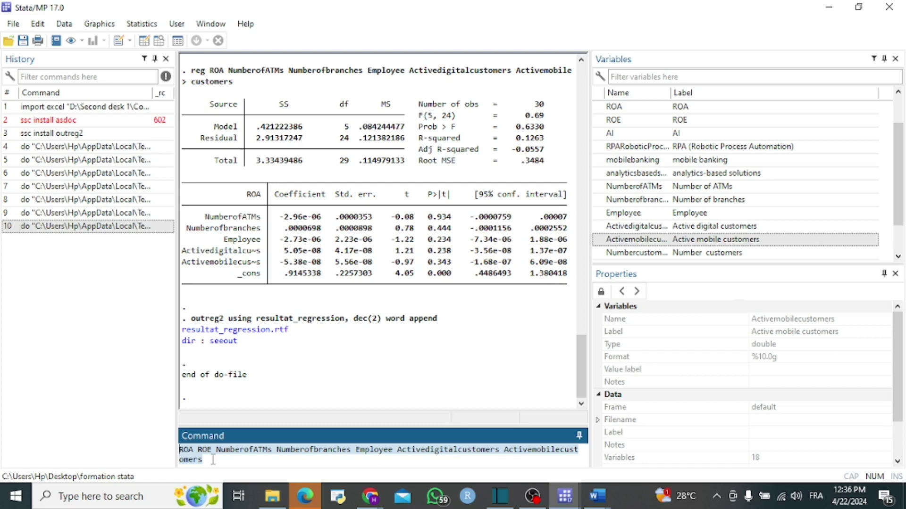
{"action": "key", "text": "ctrl+x"}
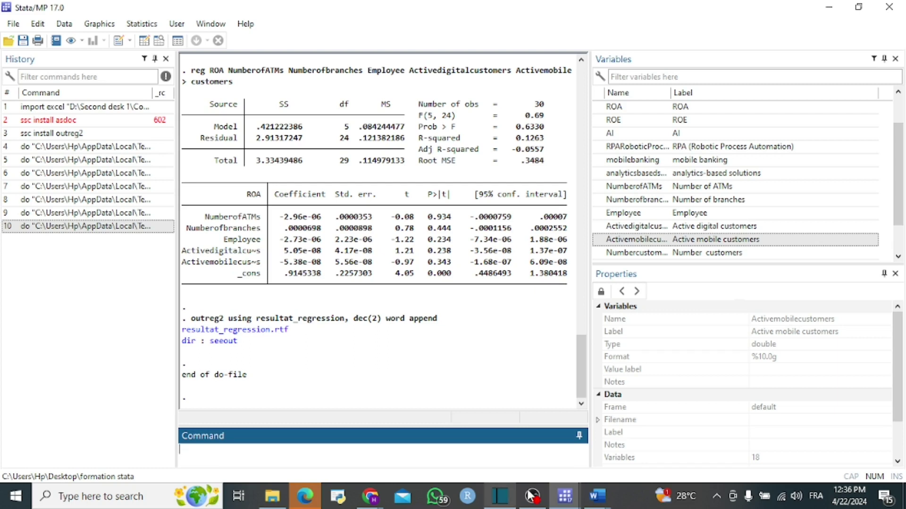
{"action": "left_click", "coordinate": [532, 495]}
{"action": "key", "text": "ctrl+v"}
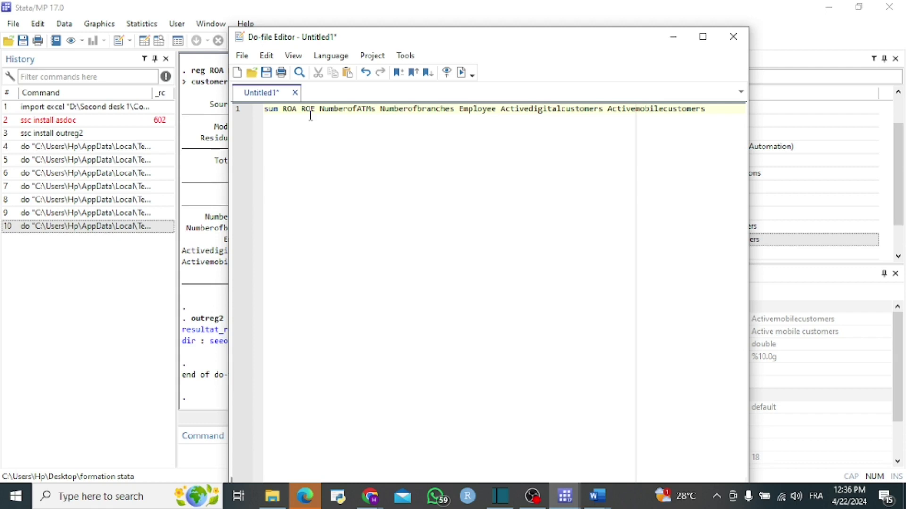
Run the sum command from the do-file and bring the results window to the front.
{"action": "key", "text": "ctrl+a"}
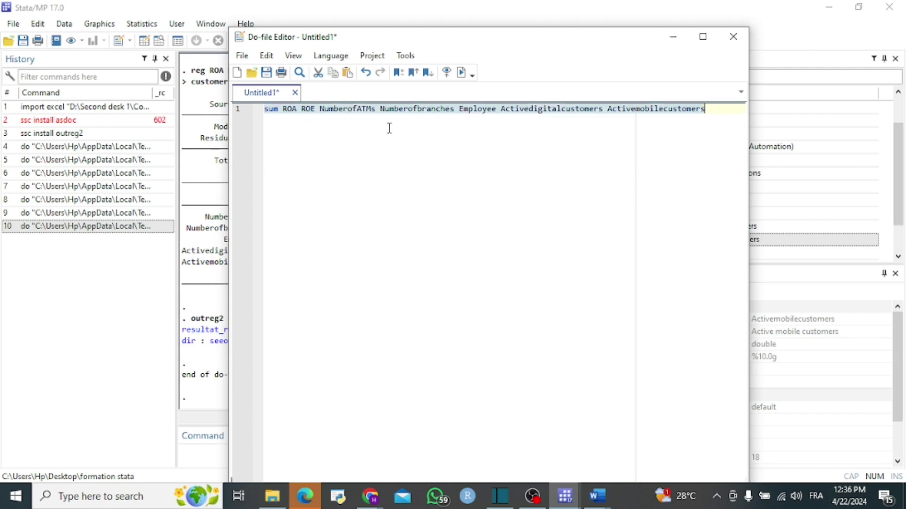
{"action": "key", "text": "ctrl+d"}
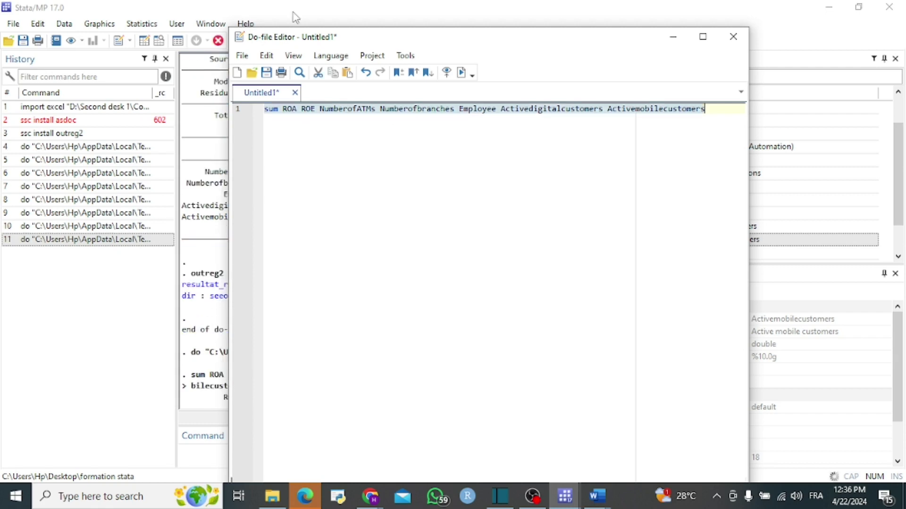
{"action": "left_click", "coordinate": [295, 17]}
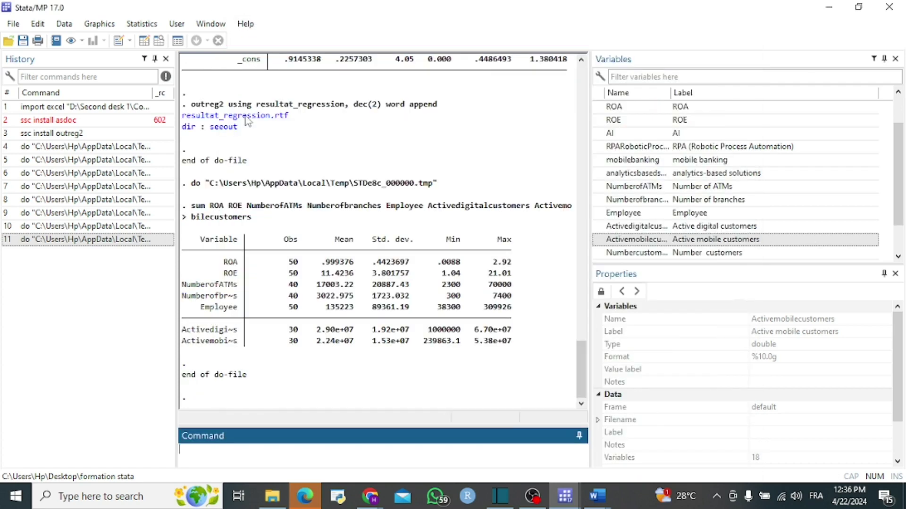
Copy the summary statistics table from the results, paste it into the blank Word document and select the pasted text.
{"action": "left_click_drag", "start_coordinate": [204, 236], "coordinate": [512, 344]}
{"action": "right_click", "coordinate": [218, 264]}
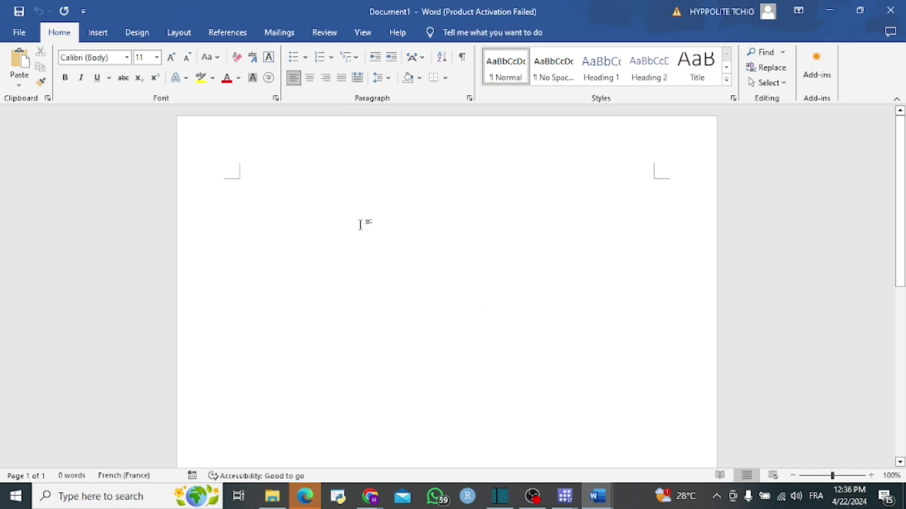
{"action": "key", "text": "ctrl+v"}
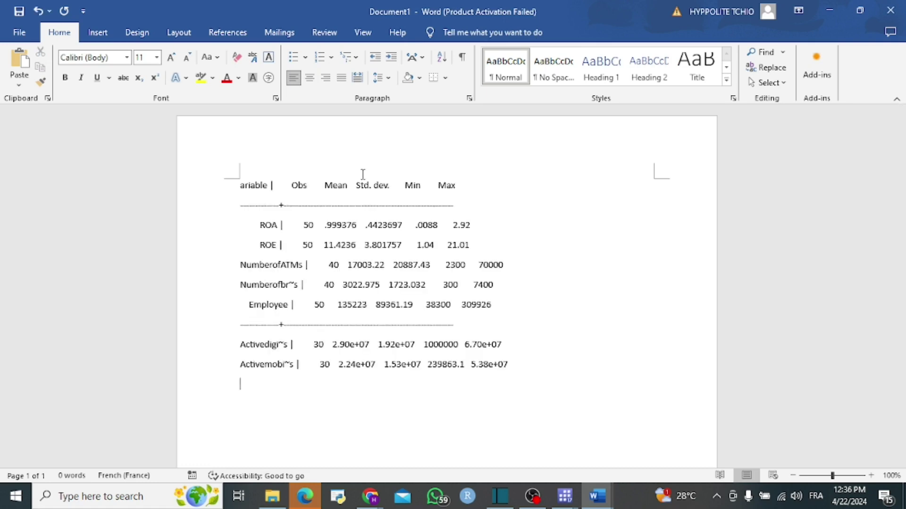
{"action": "key", "text": "ctrl+a"}
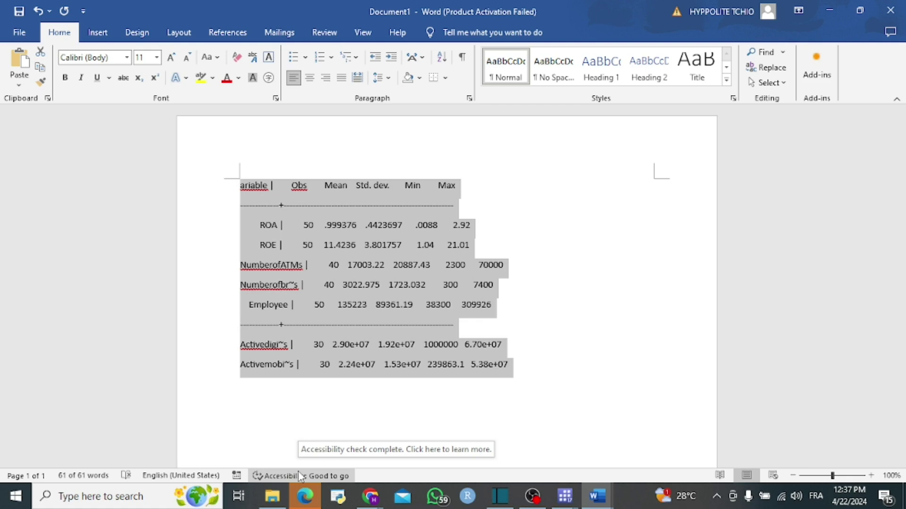
Switch back to the Stata do-file and add the line "ssc install asdoc" above the sum command, separated by a blank line.
{"action": "key", "text": "alt+Tab"}
{"action": "key", "text": "Return"}
{"action": "key", "text": "Return"}
{"action": "key", "text": "Up"}
{"action": "key", "text": "Up"}
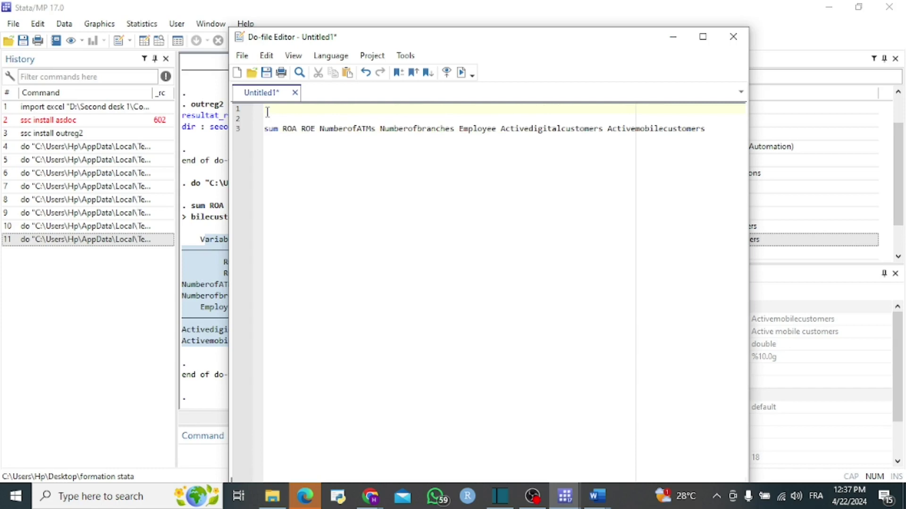
{"action": "key", "text": "ctrl+v"}
{"action": "type", "text": "asdoc"}
Run only the "ssc install asdoc" line and show its output in the results window.
{"action": "left_click", "coordinate": [258, 111]}
{"action": "left_click", "coordinate": [462, 74]}
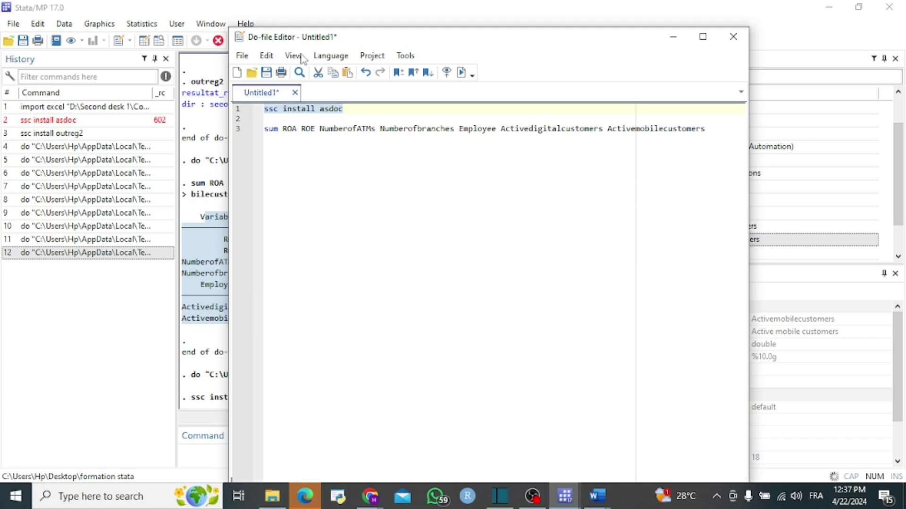
{"action": "left_click", "coordinate": [306, 395]}
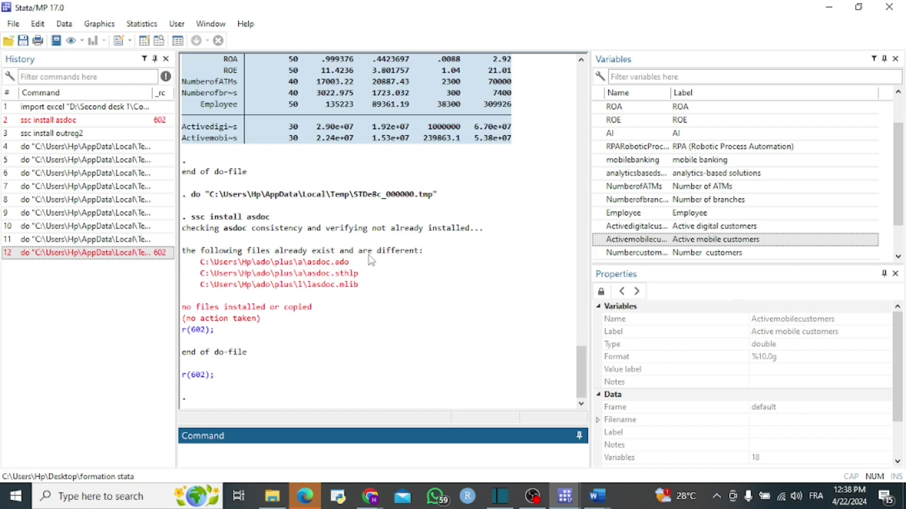
Add the line "ssc install outreg2" to the do-file between the asdoc installation line and the sum command.
{"action": "left_click", "coordinate": [575, 496]}
{"action": "left_click", "coordinate": [360, 118]}
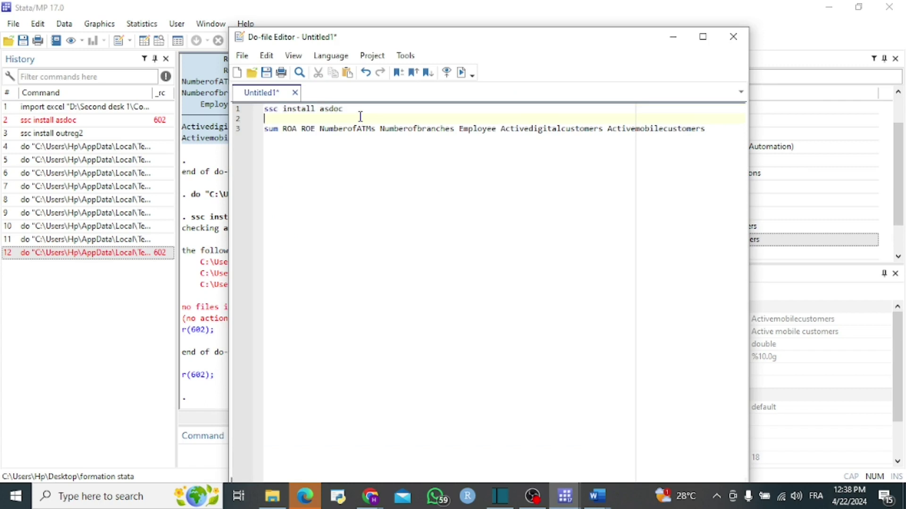
{"action": "key", "text": "Return"}
{"action": "key", "text": "Return"}
{"action": "key", "text": "Up"}
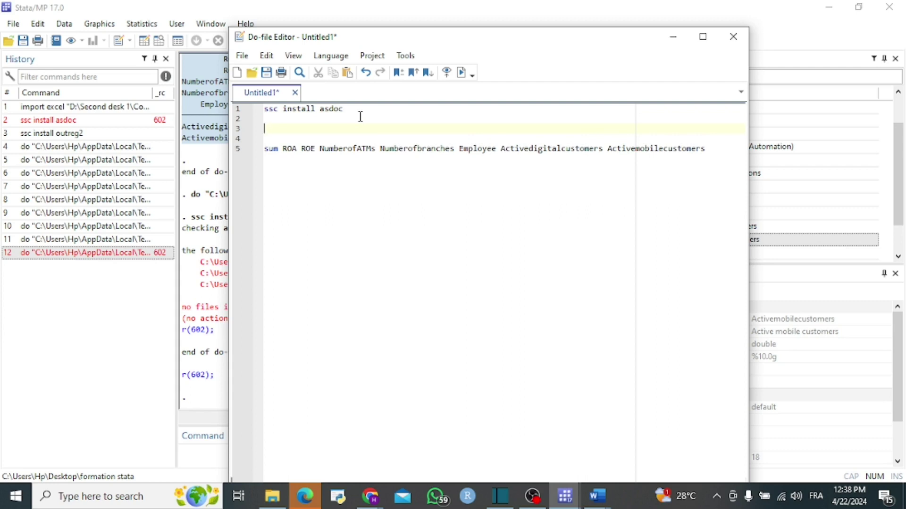
{"action": "key", "text": "ctrl+v"}
{"action": "double_click", "coordinate": [325, 128]}
{"action": "type", "text": "outreg2"}
Run only the "ssc install outreg2" line and highlight the installation status message in its output.
{"action": "left_click_drag", "start_coordinate": [264, 128], "coordinate": [352, 128]}
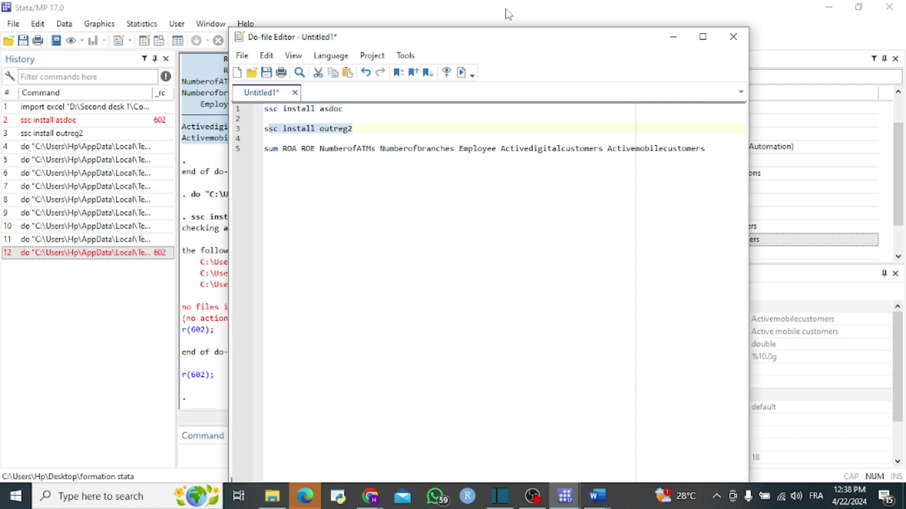
{"action": "left_click", "coordinate": [461, 74]}
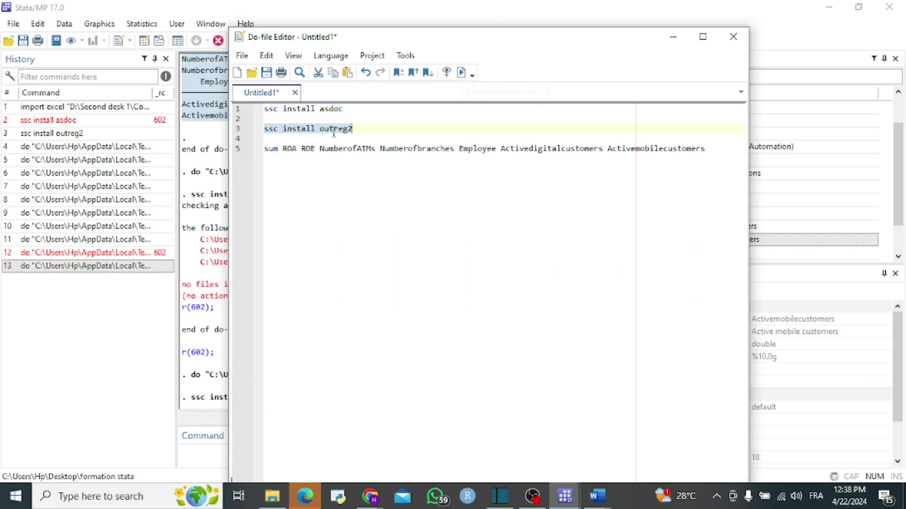
{"action": "left_click", "coordinate": [350, 17]}
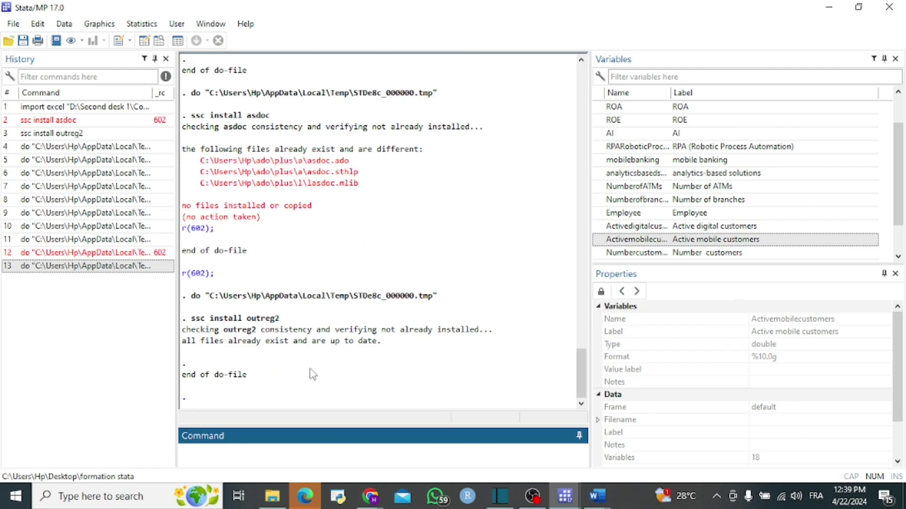
{"action": "left_click_drag", "start_coordinate": [190, 342], "coordinate": [391, 355]}
{"action": "left_click_drag", "start_coordinate": [186, 341], "coordinate": [384, 352]}
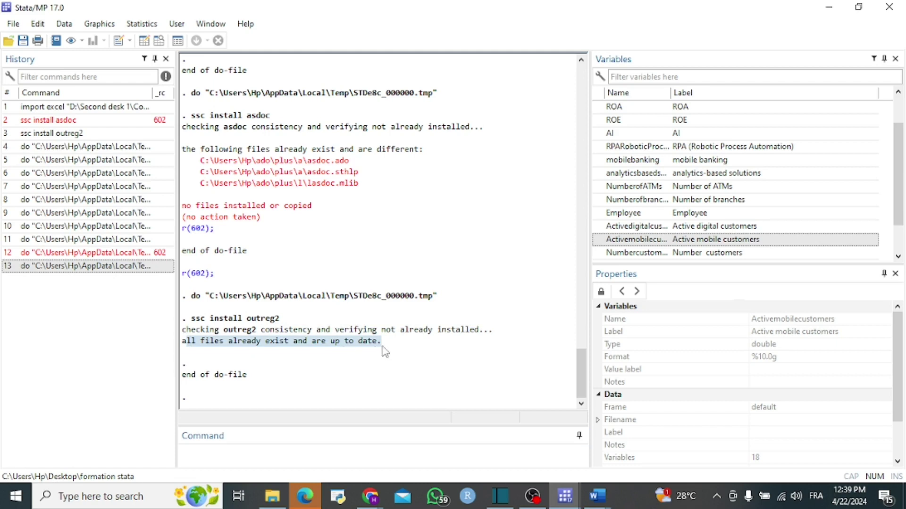
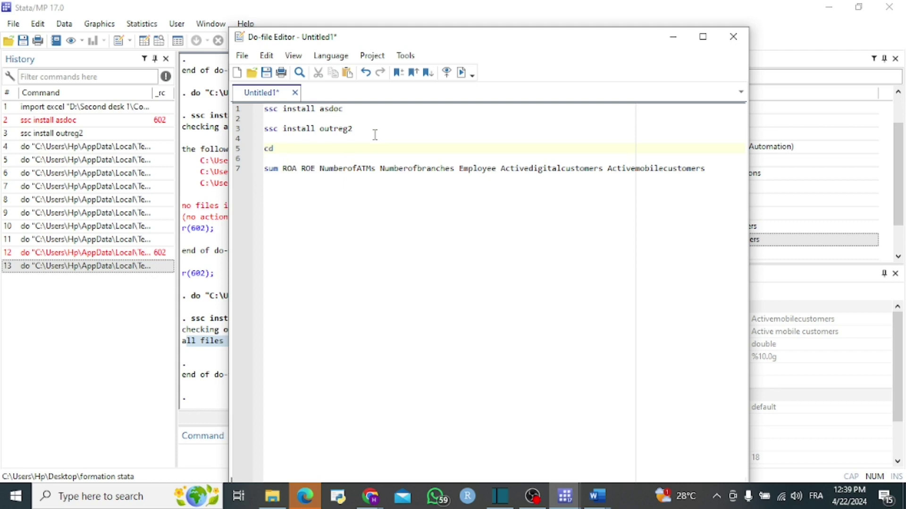
Complete the do-file's cd command with the quoted path "C:\Users\Hp\Desktop\Stata training", copied from that folder in File Explorer.
{"action": "type", "text": "\""}
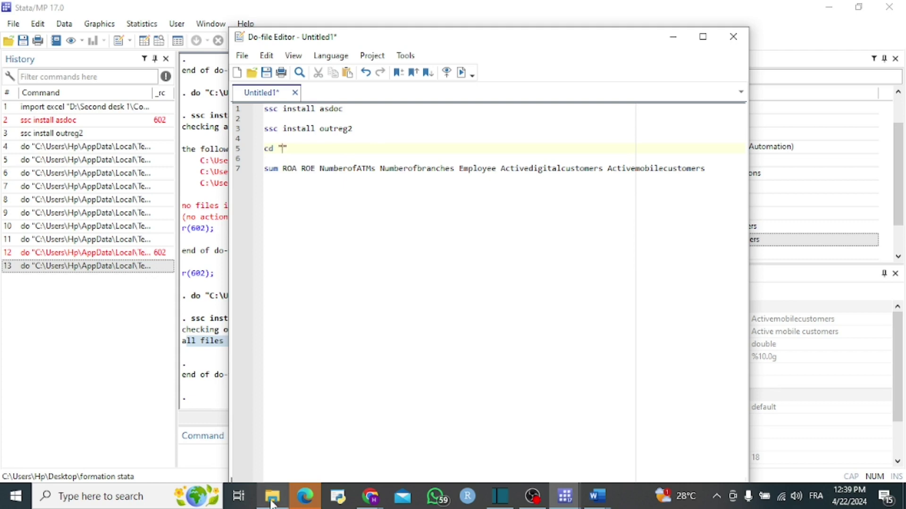
{"action": "left_click", "coordinate": [272, 498]}
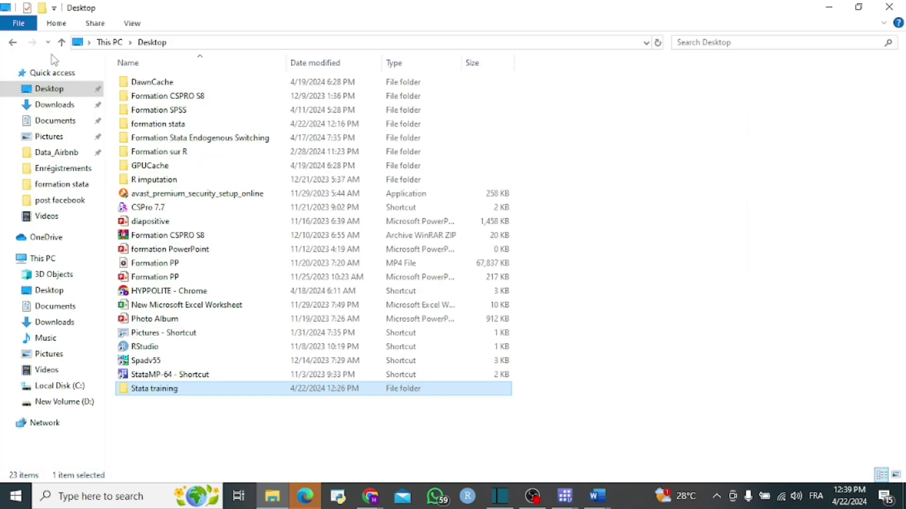
{"action": "double_click", "coordinate": [166, 390]}
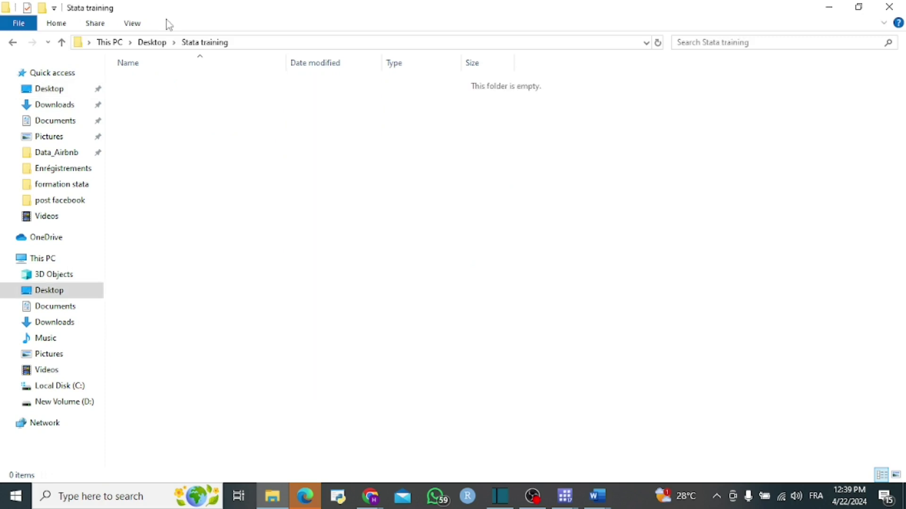
{"action": "left_click", "coordinate": [646, 44]}
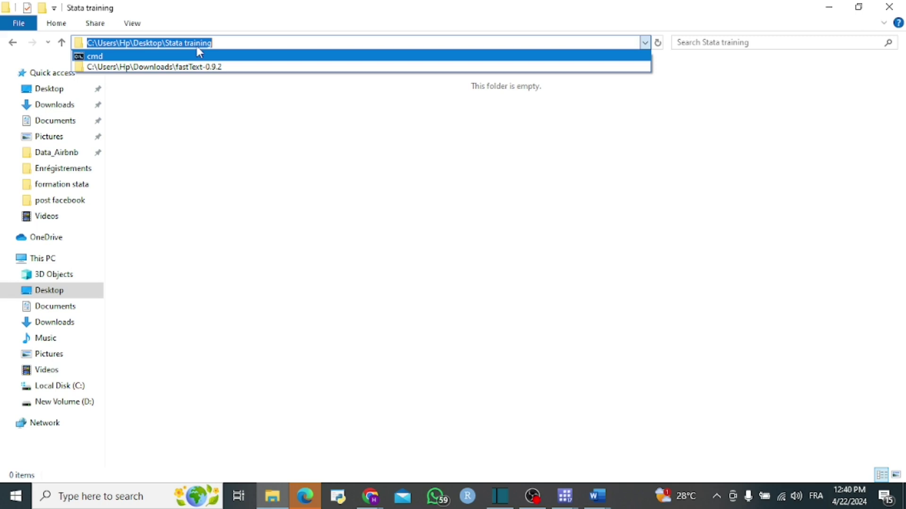
{"action": "left_click", "coordinate": [565, 497]}
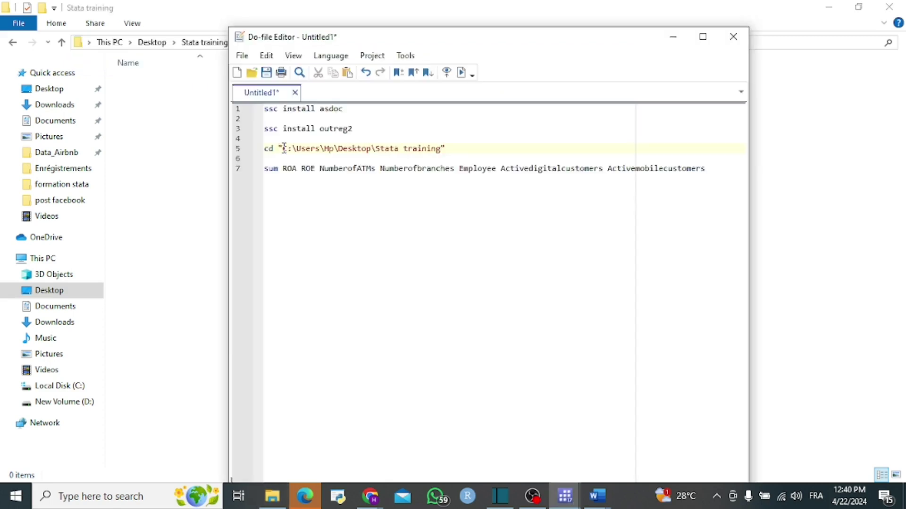
Run only the cd line to change the working directory to the Stata training folder, and return to the do-file.
{"action": "triple_click", "coordinate": [399, 151]}
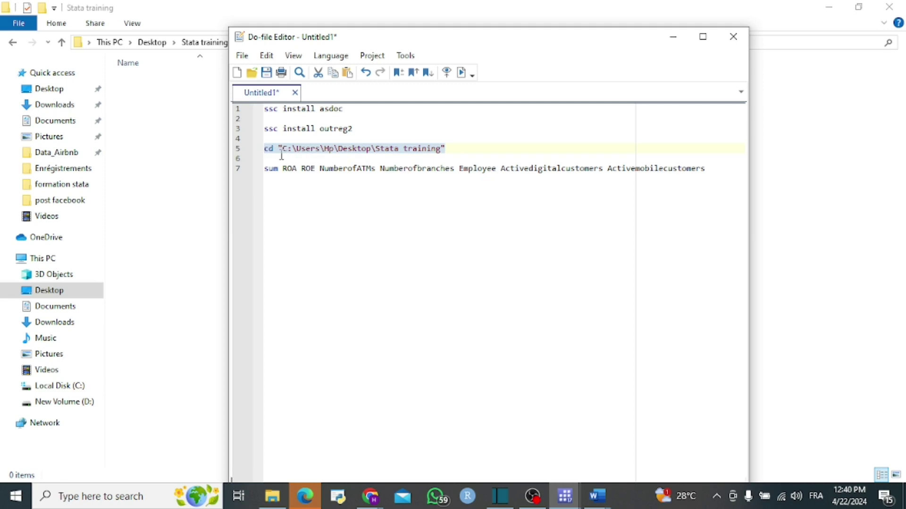
{"action": "key", "text": "ctrl+d"}
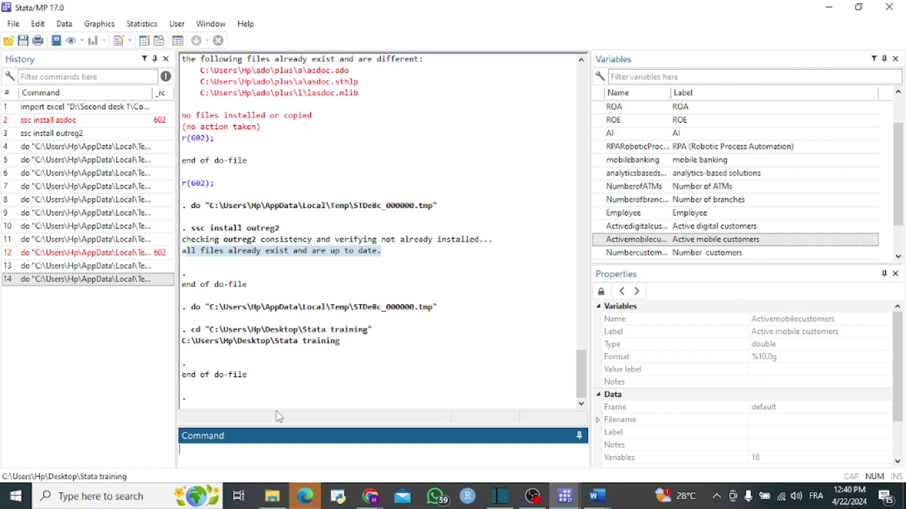
{"action": "key", "text": "ctrl+9"}
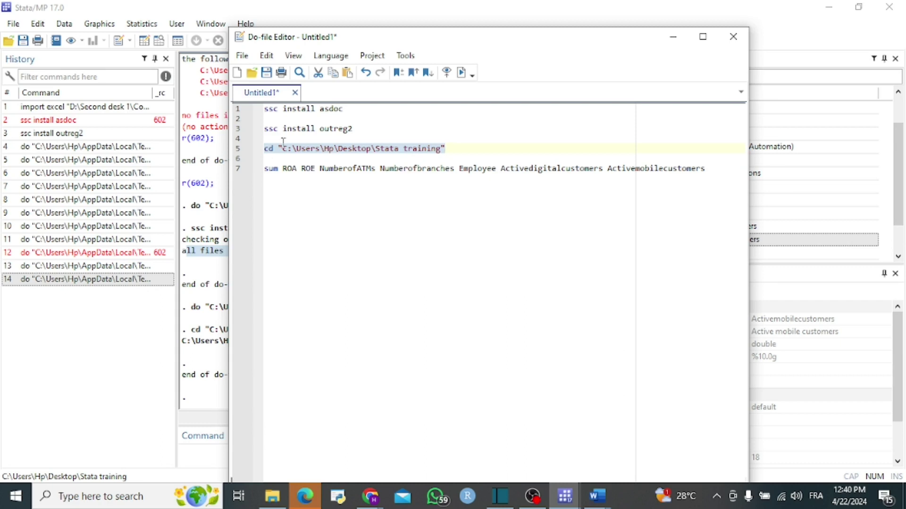
Prefix the do-file's sum command with asdoc.
{"action": "left_click", "coordinate": [470, 151]}
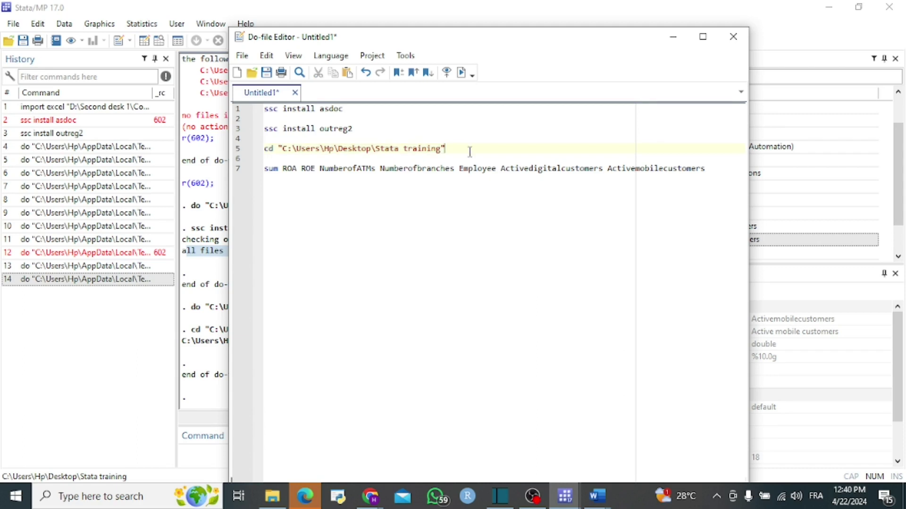
{"action": "left_click", "coordinate": [268, 169]}
{"action": "mouse_move", "coordinate": [588, 505]}
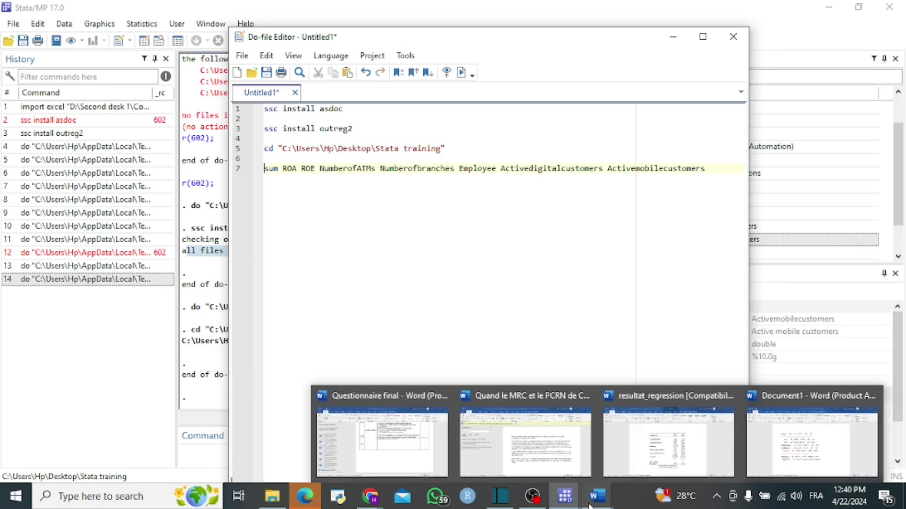
{"action": "type", "text": "as"}
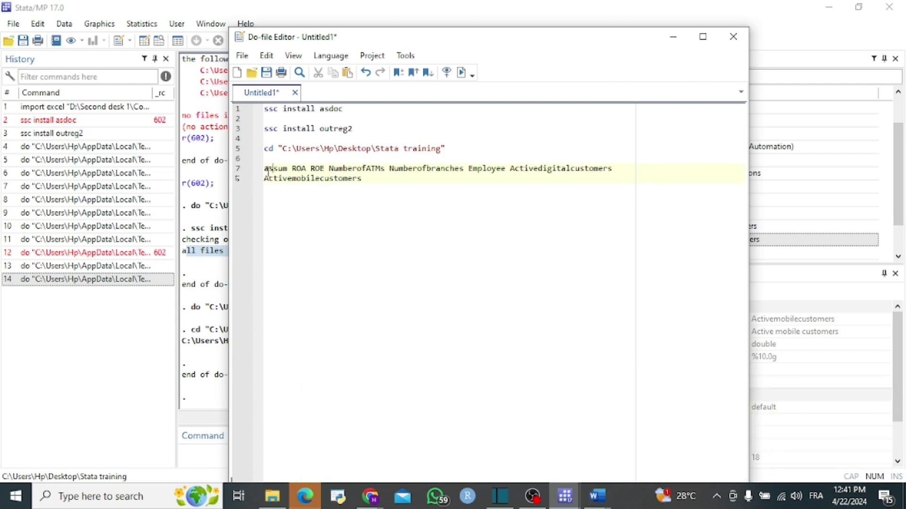
{"action": "type", "text": "doc"}
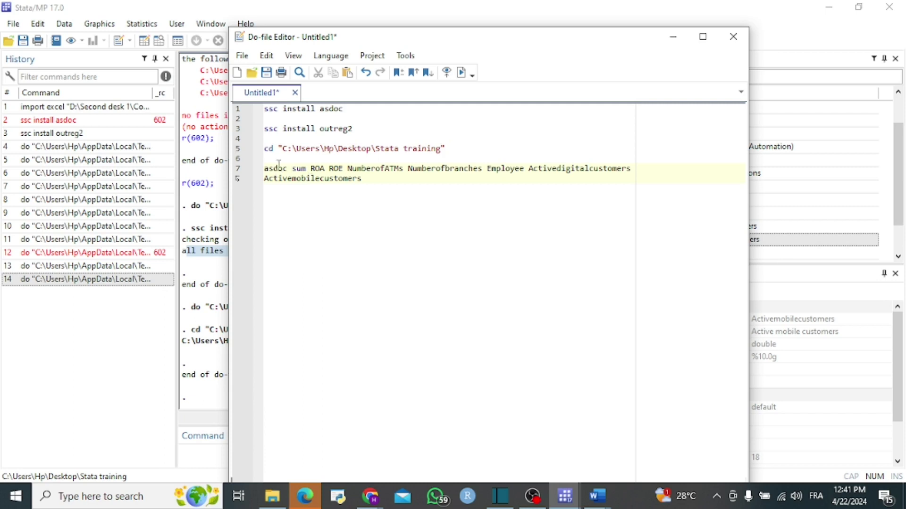
Run only the asdoc sum line to export the summary statistics to a Word file.
{"action": "left_click_drag", "start_coordinate": [291, 168], "coordinate": [370, 181]}
{"action": "key", "text": "ctrl+c"}
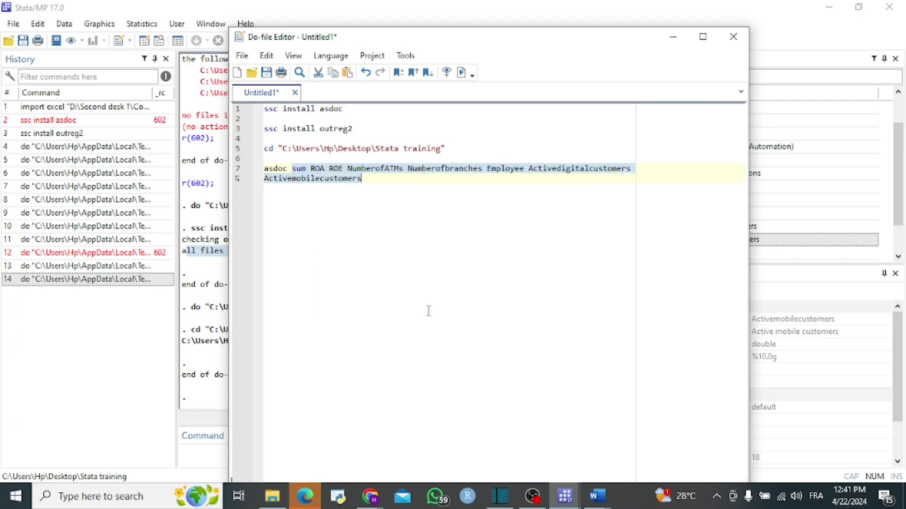
{"action": "left_click", "coordinate": [461, 75]}
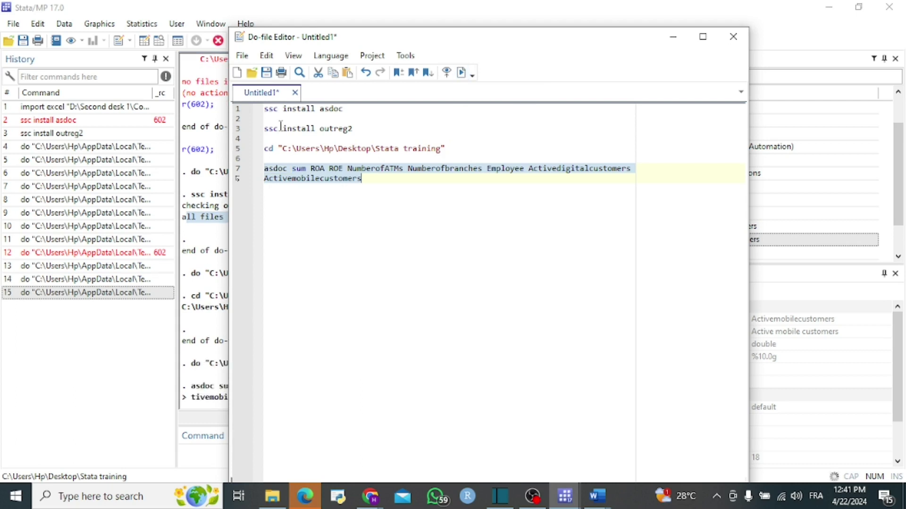
In the main Stata results, highlight the executed cd command and open the linked Myfile.doc.
{"action": "left_click", "coordinate": [351, 6]}
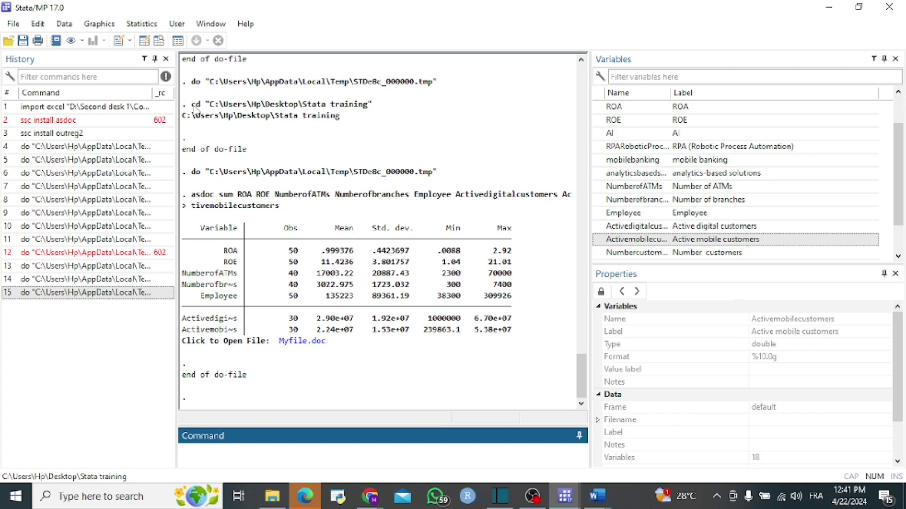
{"action": "left_click_drag", "start_coordinate": [191, 104], "coordinate": [373, 104]}
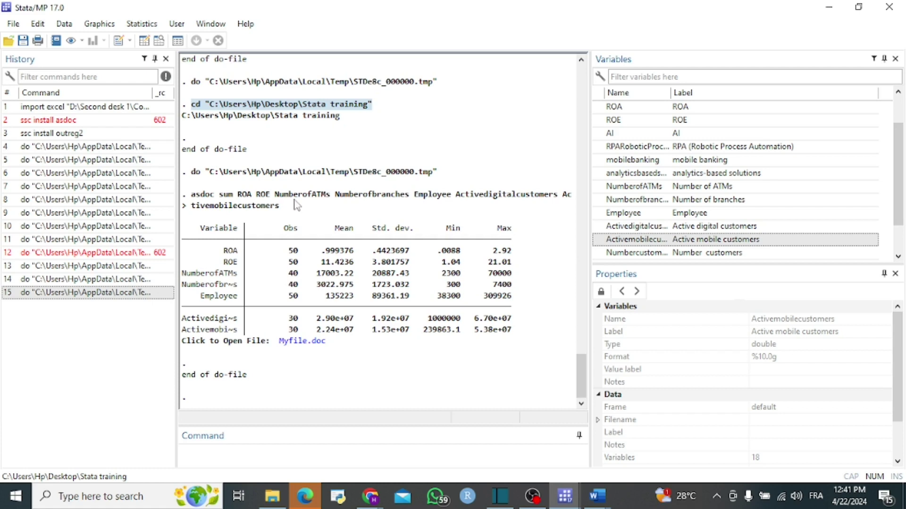
{"action": "left_click", "coordinate": [297, 344]}
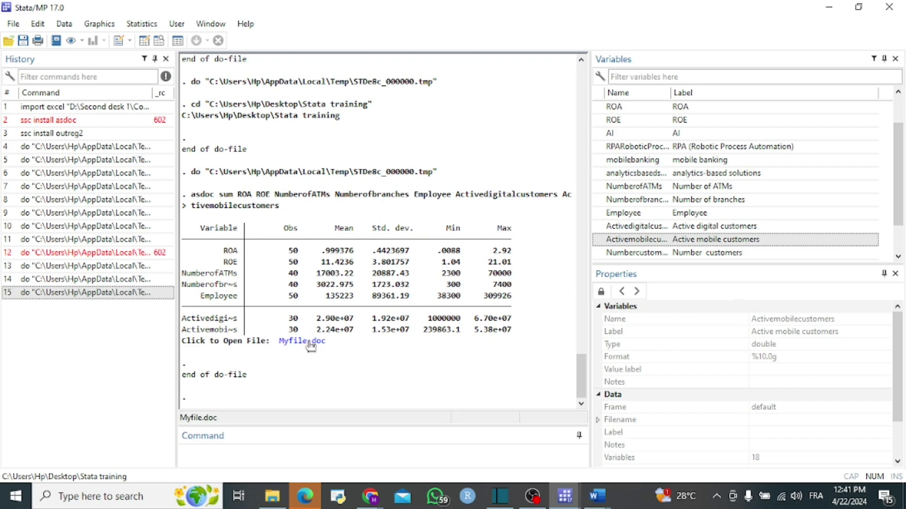
{"action": "left_click", "coordinate": [310, 346]}
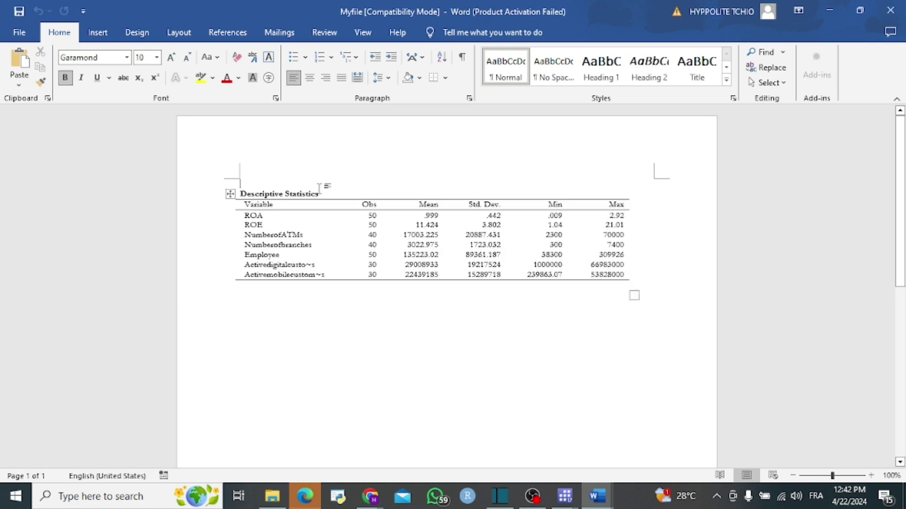
Examine the title, variable rows and statistics columns of the exported Descriptive Statistics table in Word.
{"action": "left_click_drag", "start_coordinate": [318, 188], "coordinate": [240, 193]}
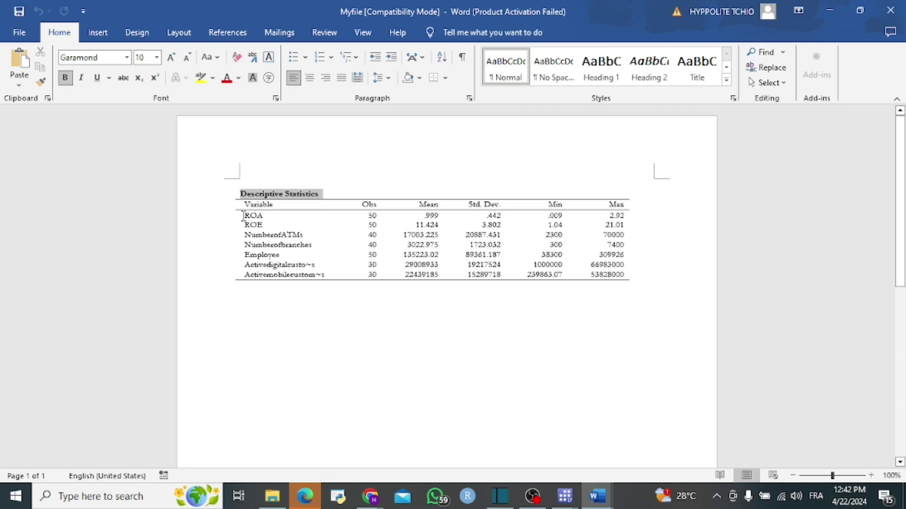
{"action": "left_click_drag", "start_coordinate": [243, 216], "coordinate": [281, 213]}
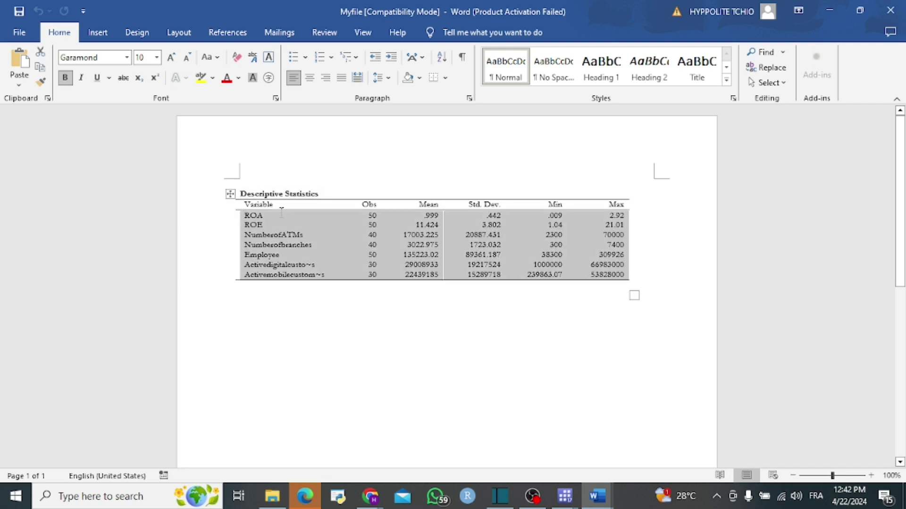
{"action": "left_click", "coordinate": [239, 225]}
{"action": "left_click", "coordinate": [326, 228]}
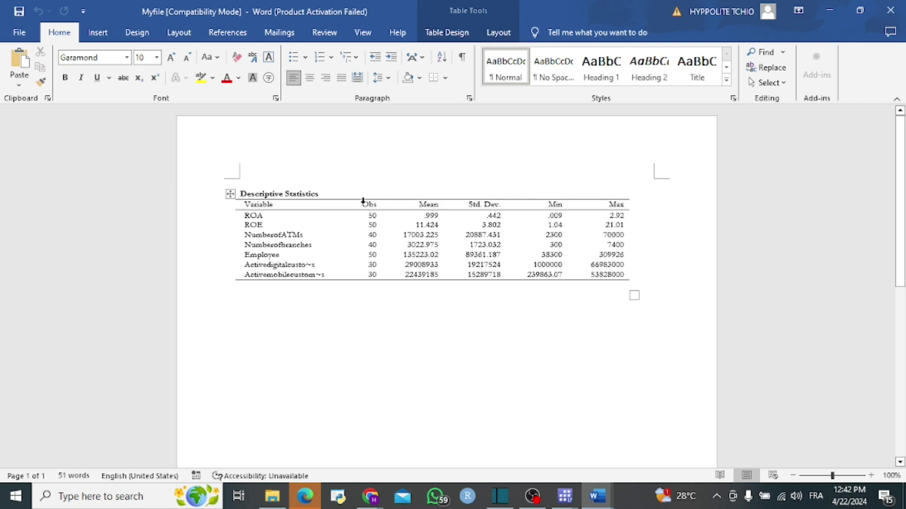
{"action": "left_click", "coordinate": [567, 275]}
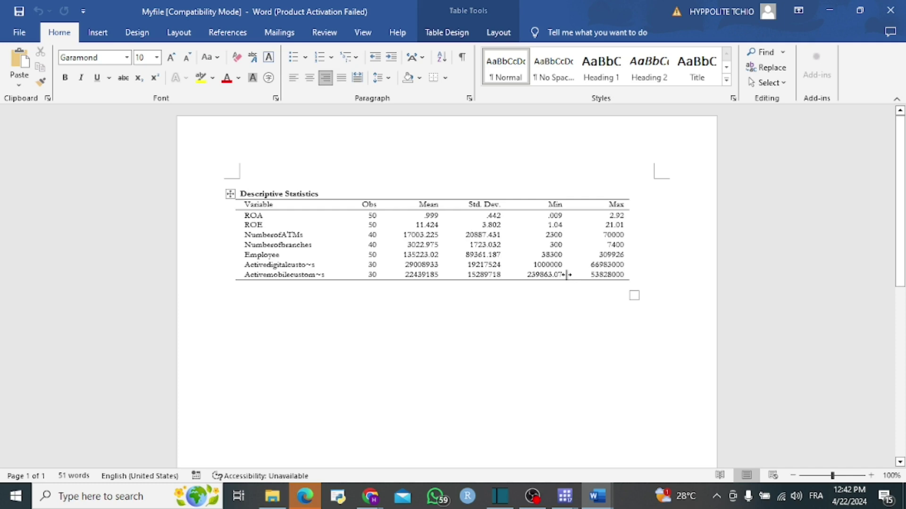
Back in the do-file, add "reg ROA NumberofATMs Numberofbranches Employee Activedigitalcustomers Activemobilecustomers" below the asdoc command, reusing its variable list without ROE.
{"action": "key", "text": "alt+Tab"}
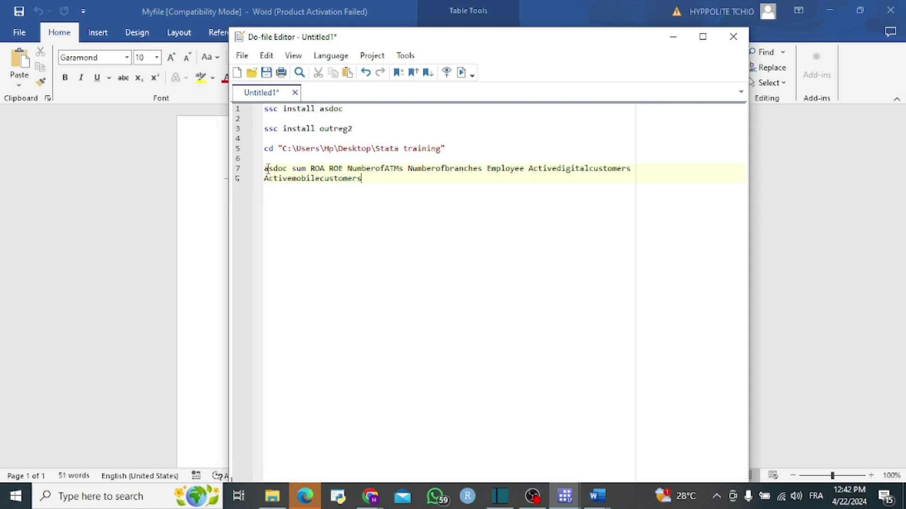
{"action": "key", "text": "Return"}
{"action": "key", "text": "Return"}
{"action": "key", "text": "Return"}
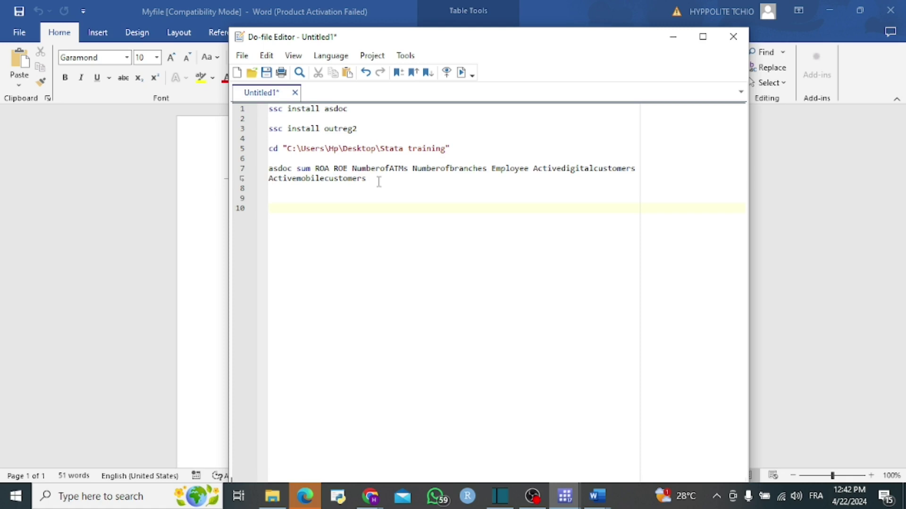
{"action": "key", "text": "BackSpace"}
{"action": "left_click_drag", "start_coordinate": [301, 128], "coordinate": [364, 132]}
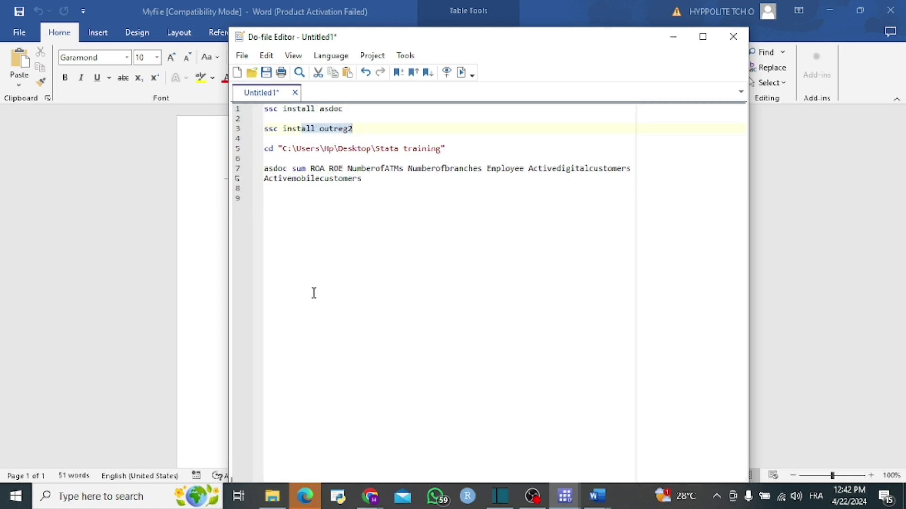
{"action": "left_click", "coordinate": [267, 201]}
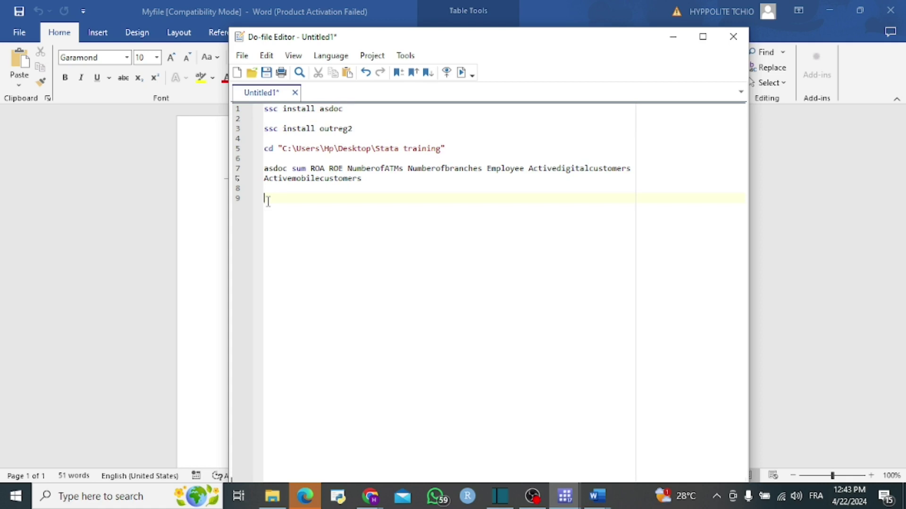
{"action": "type", "text": "reg"}
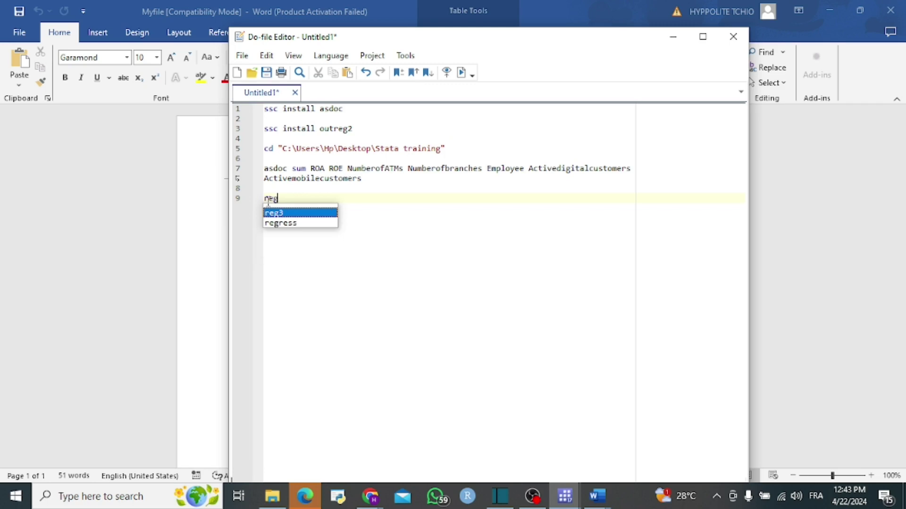
{"action": "key", "text": "Escape"}
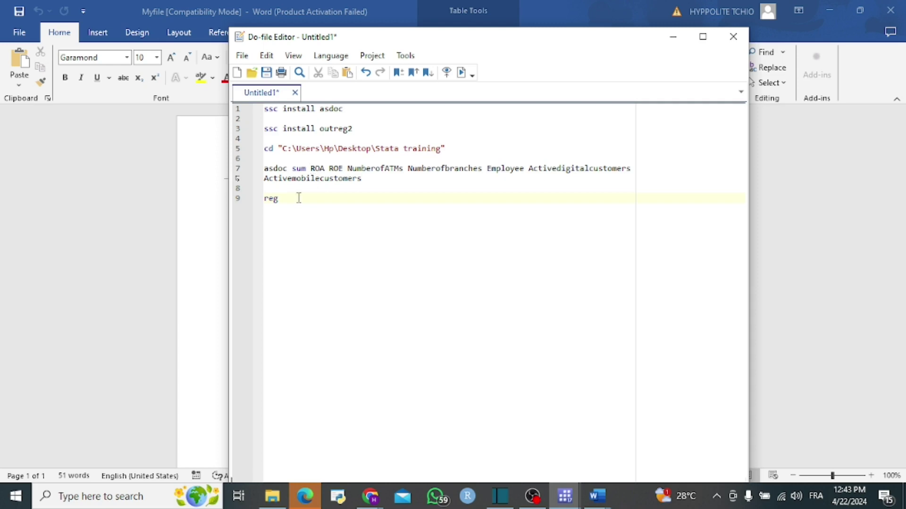
{"action": "key", "text": "ctrl+v"}
{"action": "left_click_drag", "start_coordinate": [319, 198], "coordinate": [302, 198]}
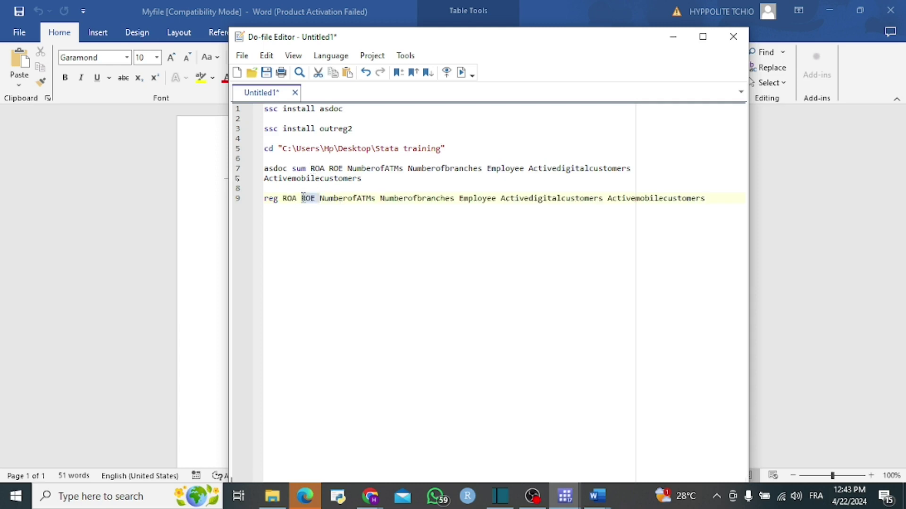
{"action": "key", "text": "Delete"}
Run only the reg line to estimate the ROA regression.
{"action": "mouse_move", "coordinate": [298, 198]}
{"action": "left_mouse_down"}
{"action": "mouse_move", "coordinate": [663, 190]}
{"action": "mouse_move", "coordinate": [281, 198]}
{"action": "left_mouse_up"}
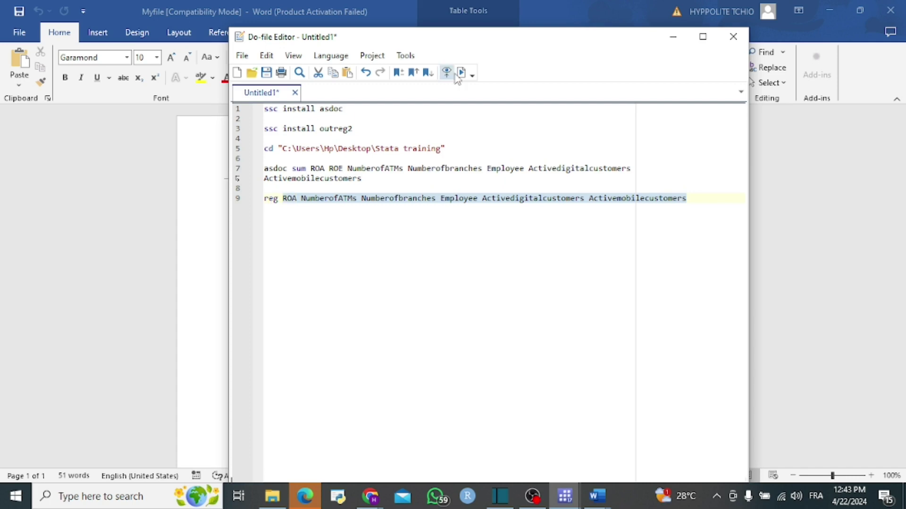
{"action": "key", "text": "shift+Home"}
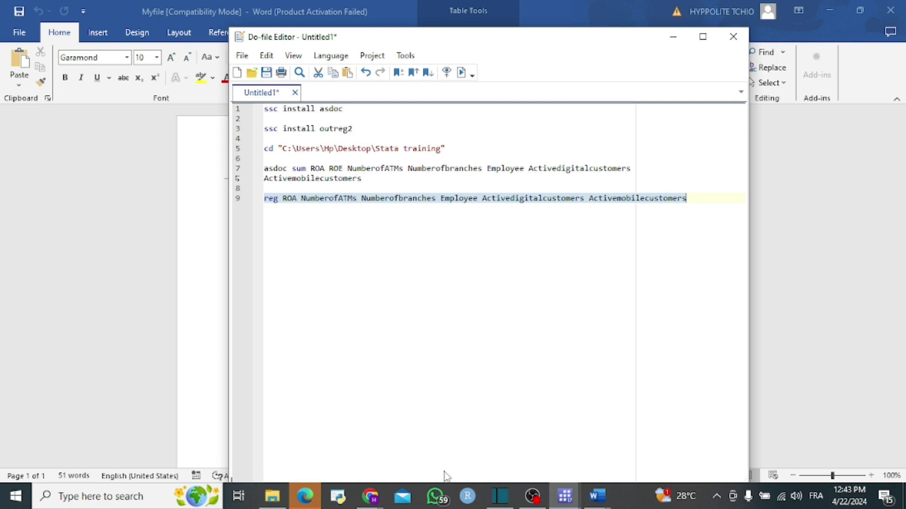
{"action": "key", "text": "ctrl+d"}
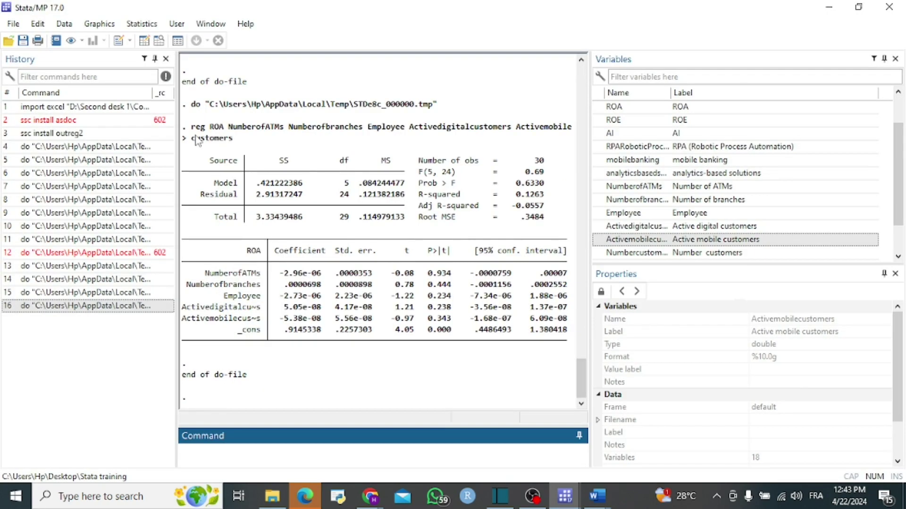
Copy the coefficient table from the regression output into Word's Document1, and return to the do-file.
{"action": "left_click_drag", "start_coordinate": [182, 238], "coordinate": [566, 370]}
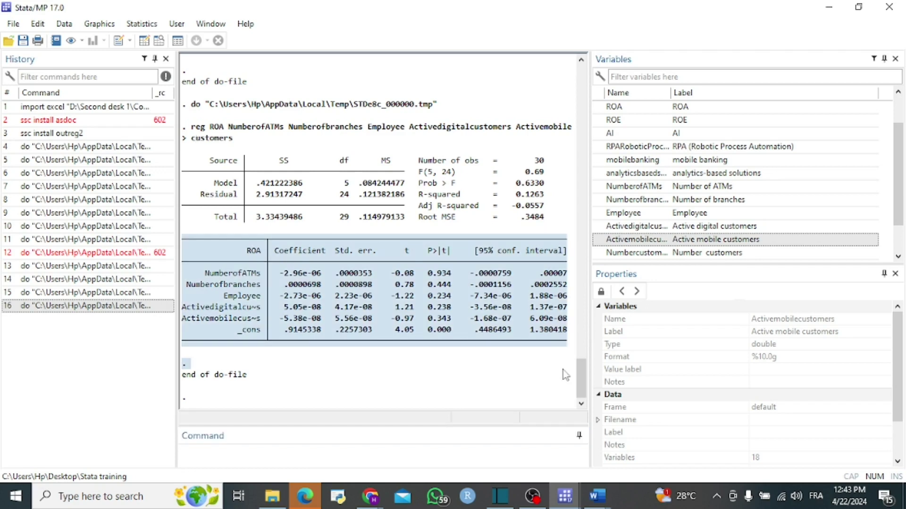
{"action": "right_click", "coordinate": [270, 250]}
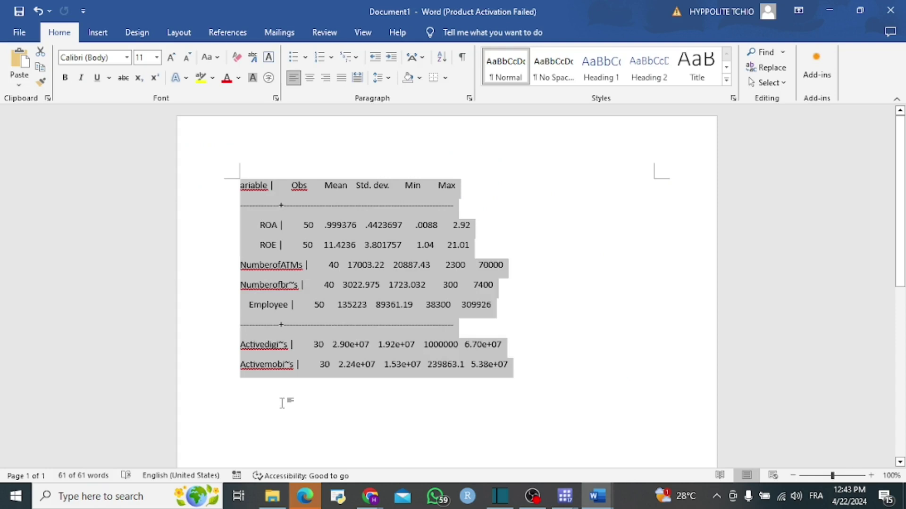
{"action": "key", "text": "alt+Tab"}
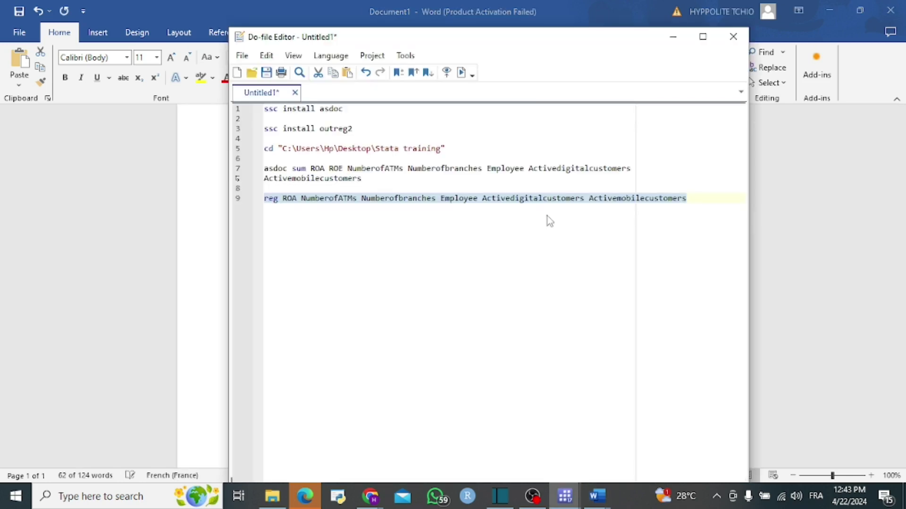
Add the line "outreg2 using regression_results, dec(2) word" below the reg command, separated by a blank line.
{"action": "left_click", "coordinate": [696, 199]}
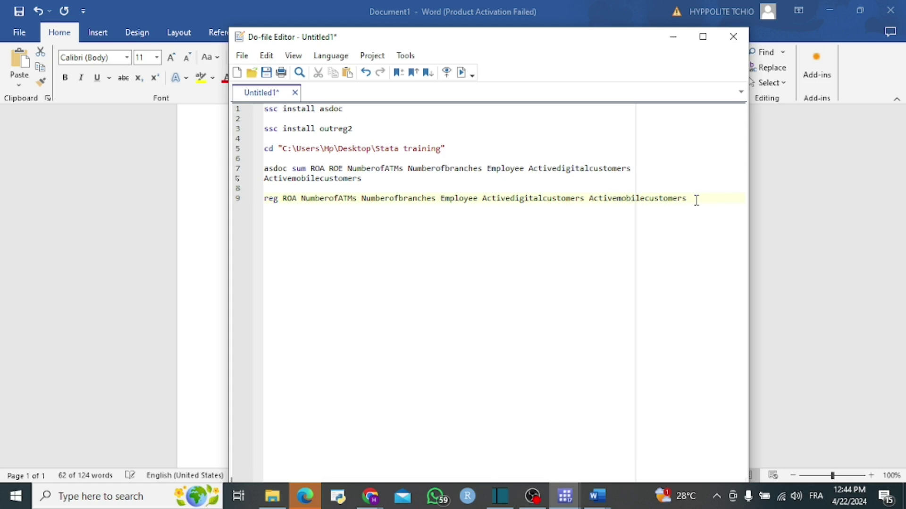
{"action": "key", "text": "Return"}
{"action": "key", "text": "Return"}
{"action": "type", "text": "outreg2"}
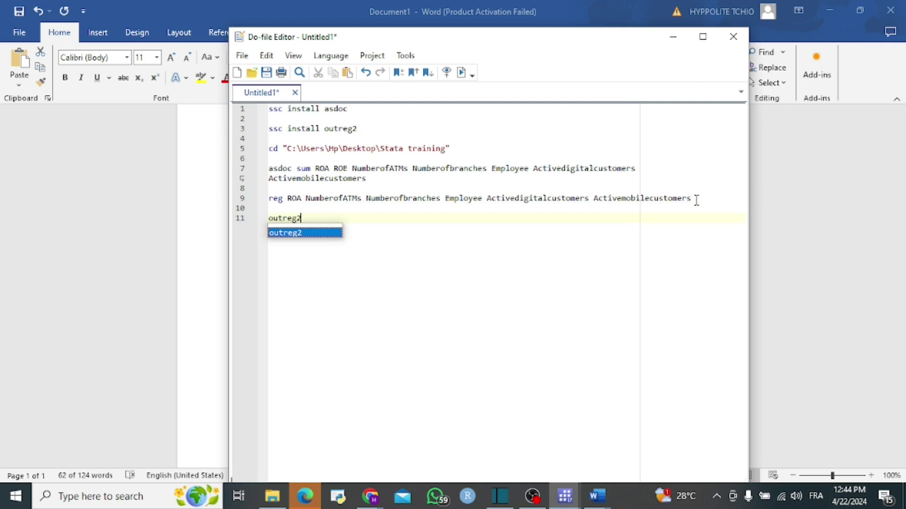
{"action": "type", "text": "using re"}
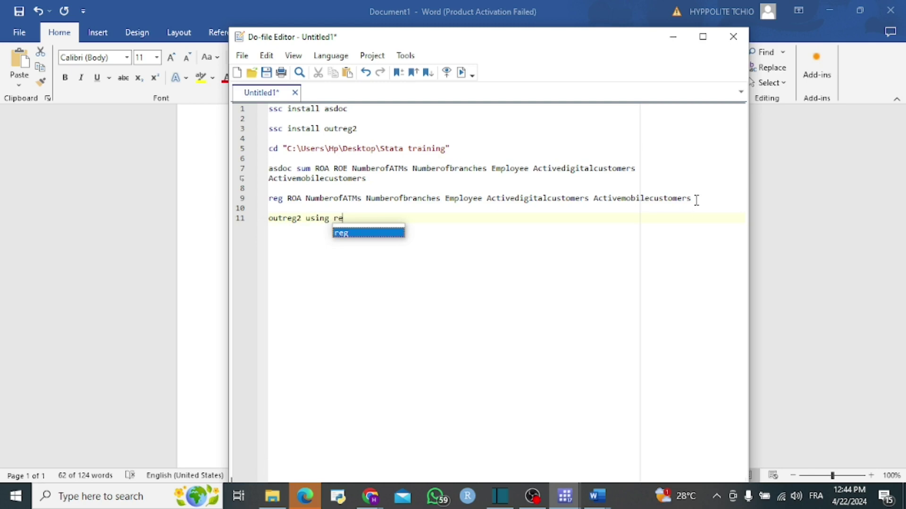
{"action": "type", "text": "gression"}
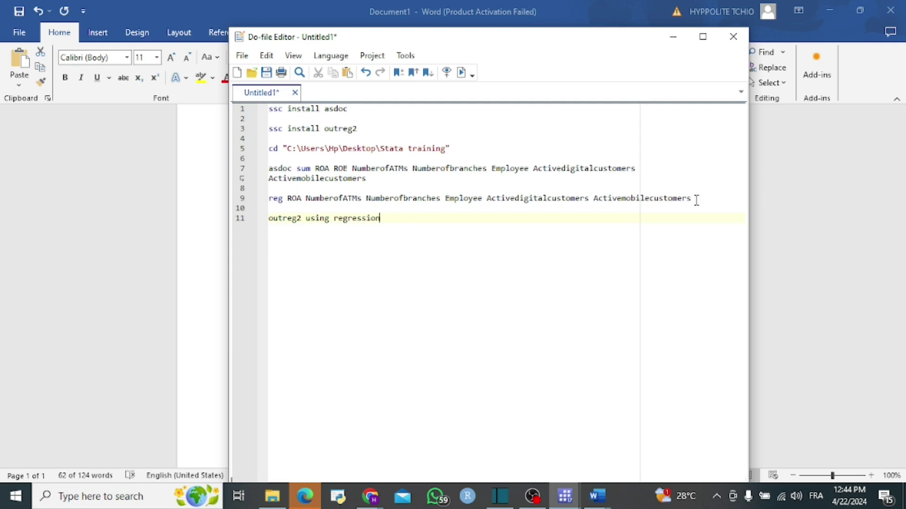
{"action": "type", "text": "_re"}
{"action": "type", "text": "sults"}
{"action": "type", "text": ", "}
{"action": "type", "text": "dec"}
{"action": "type", "text": "()"}
{"action": "type", "text": "2"}
{"action": "key", "text": "Right"}
{"action": "type", "text": "word"}
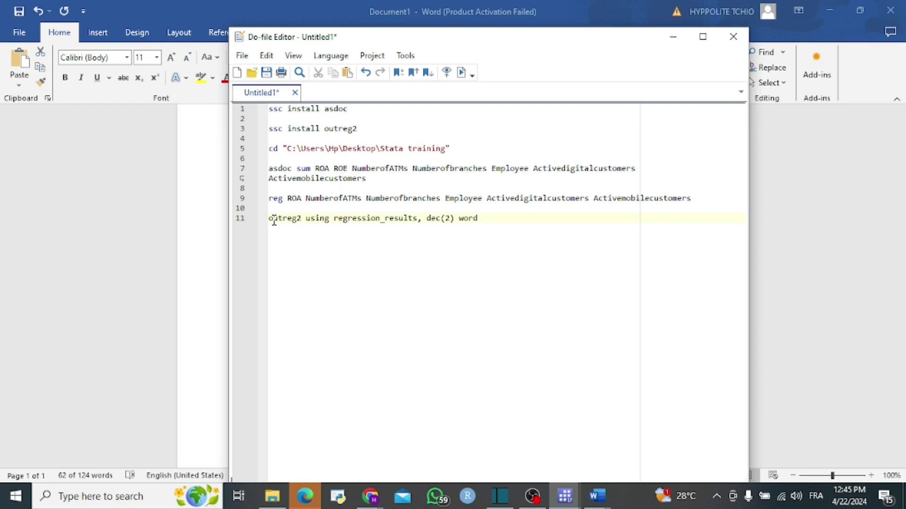
Run only the outreg2 line to export the regression results to Word.
{"action": "left_click_drag", "start_coordinate": [282, 193], "coordinate": [491, 217]}
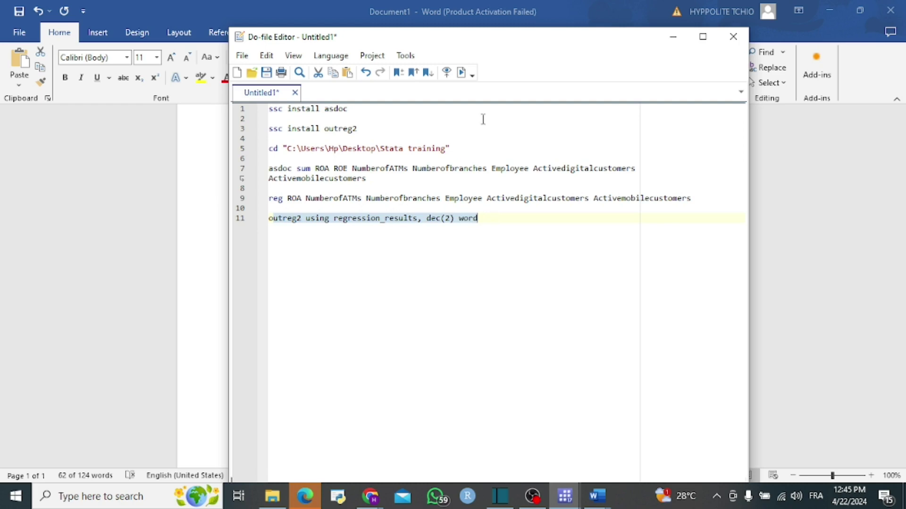
{"action": "left_click", "coordinate": [463, 74]}
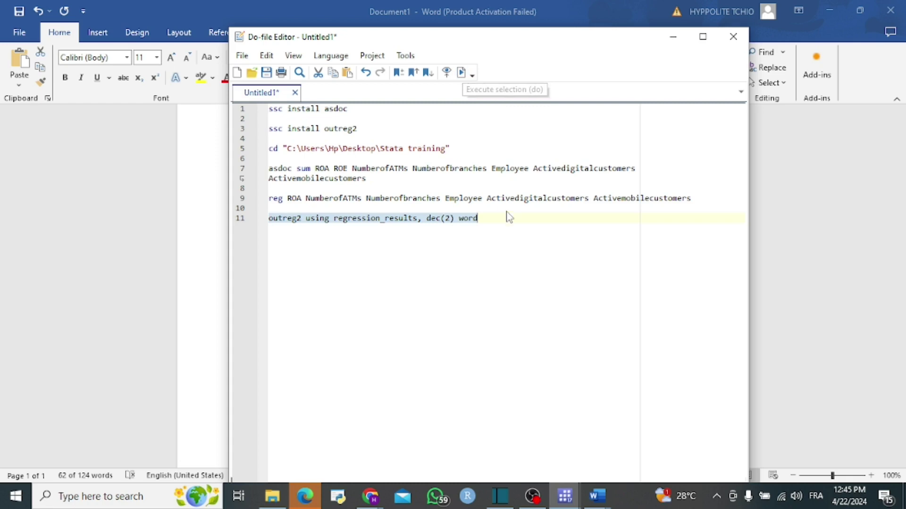
{"action": "mouse_move", "coordinate": [565, 496]}
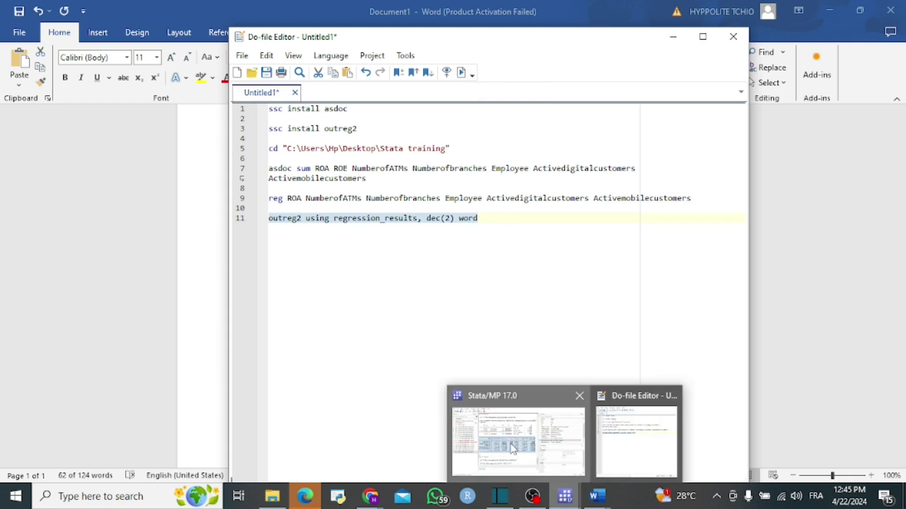
Switch to the main Stata window and review the outreg2 command's output in the results.
{"action": "left_click", "coordinate": [513, 448]}
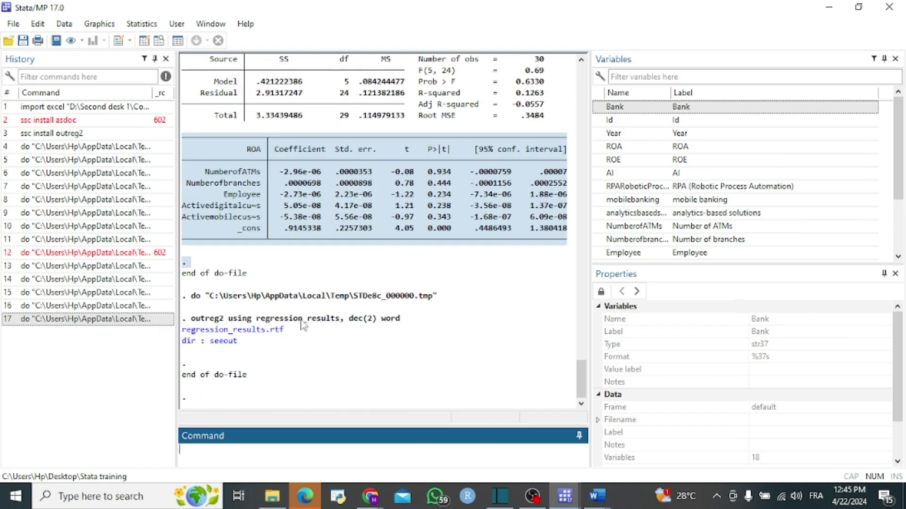
{"action": "left_click", "coordinate": [309, 255]}
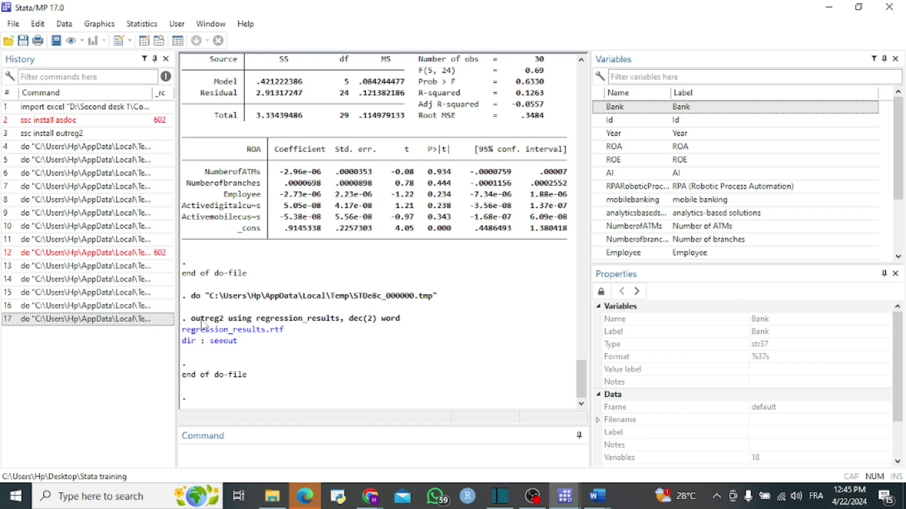
{"action": "left_click_drag", "start_coordinate": [183, 318], "coordinate": [286, 346]}
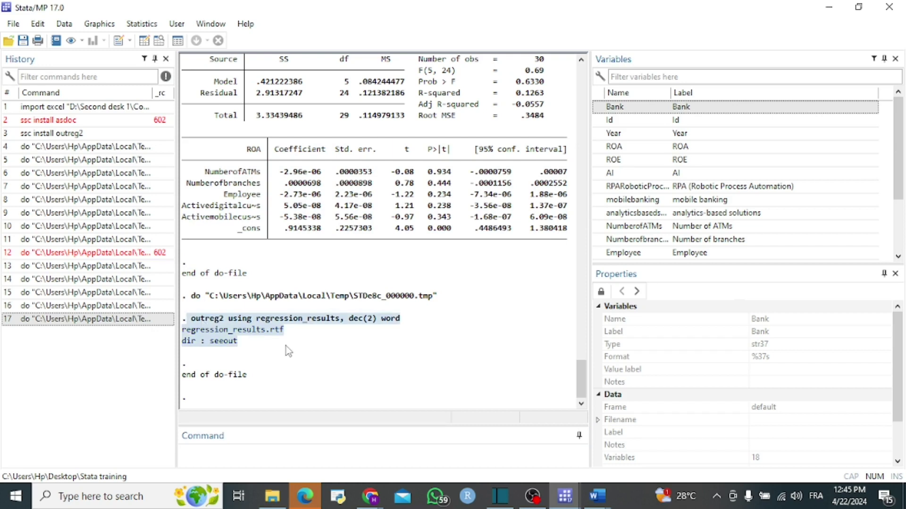
{"action": "left_click", "coordinate": [285, 346]}
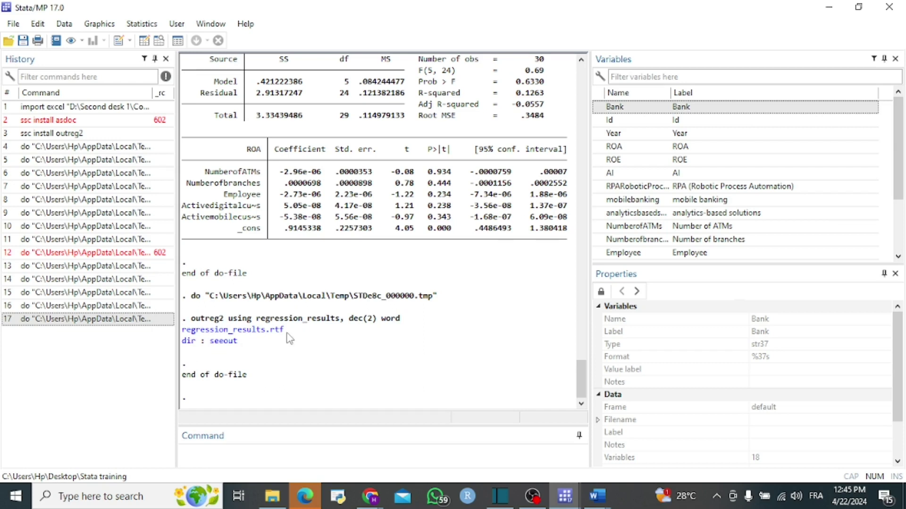
Open the Rich Text file regression_results from the Stata training folder and examine the exported ROA regression table.
{"action": "key", "text": "alt+Tab"}
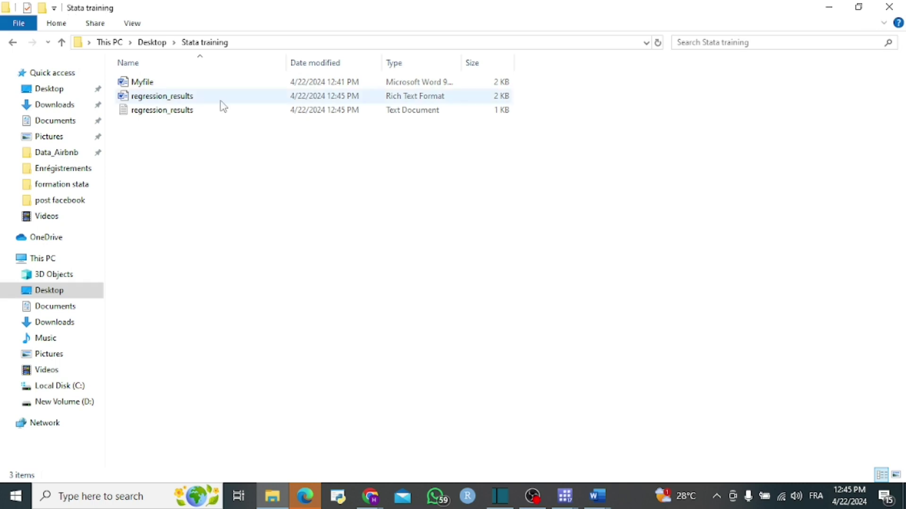
{"action": "left_click", "coordinate": [165, 97]}
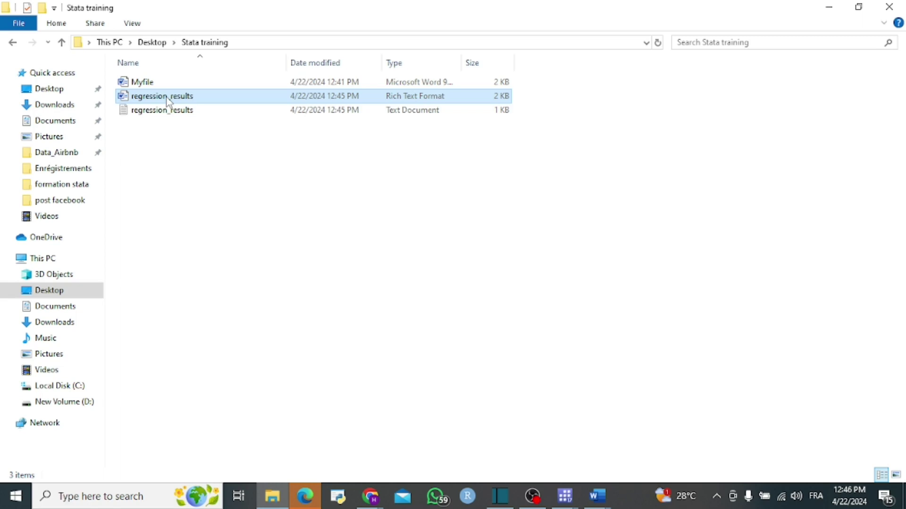
{"action": "double_click", "coordinate": [166, 97]}
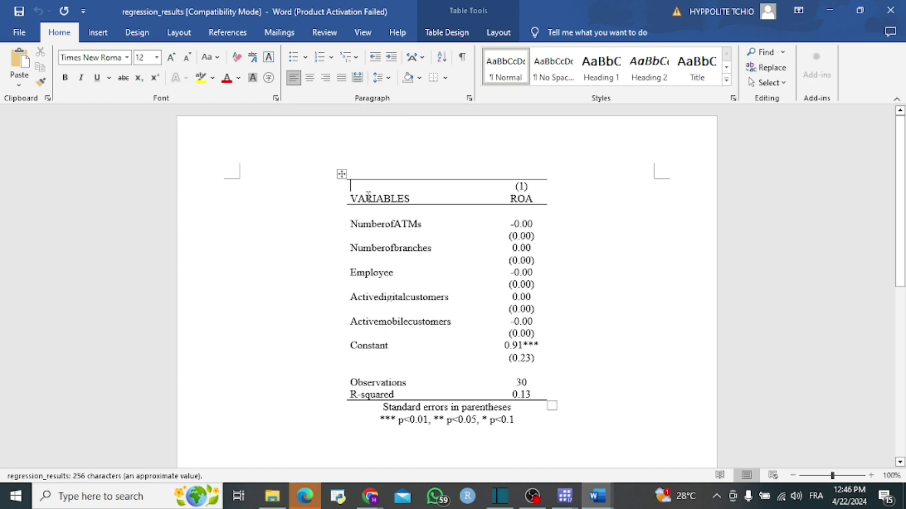
{"action": "left_click_drag", "start_coordinate": [368, 198], "coordinate": [521, 383]}
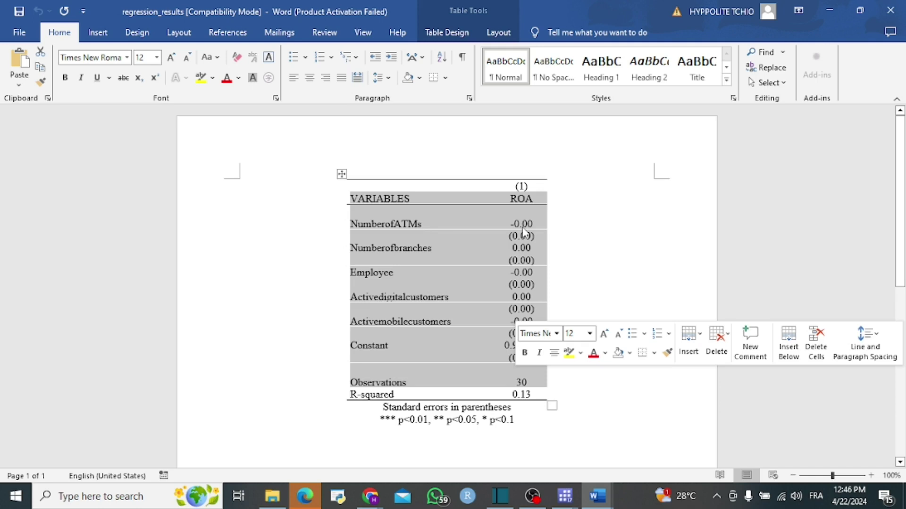
{"action": "double_click", "coordinate": [525, 227]}
{"action": "scroll", "coordinate": [511, 211], "scroll_direction": "down", "scroll_amount": 1}
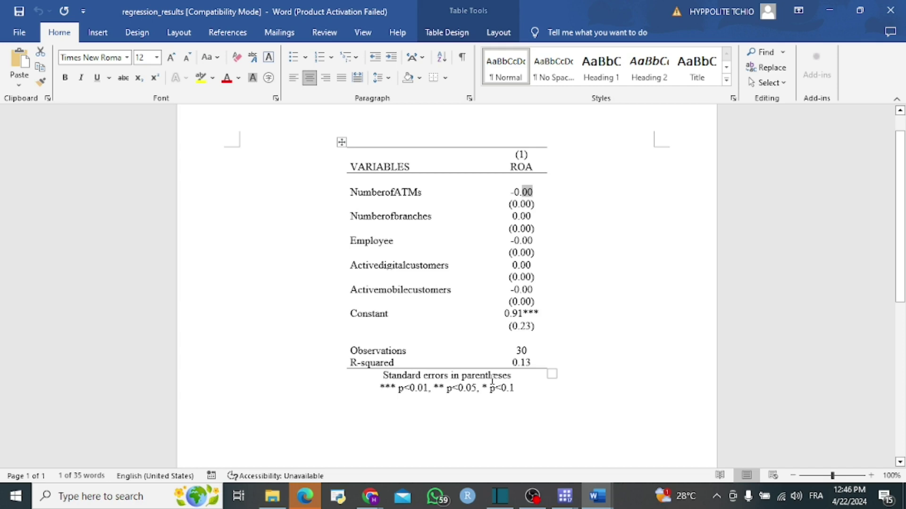
Return to the do-file and duplicate the reg and outreg2 lines below the originals, with ROE replacing ROA as the dependent variable.
{"action": "key", "text": "alt+Tab"}
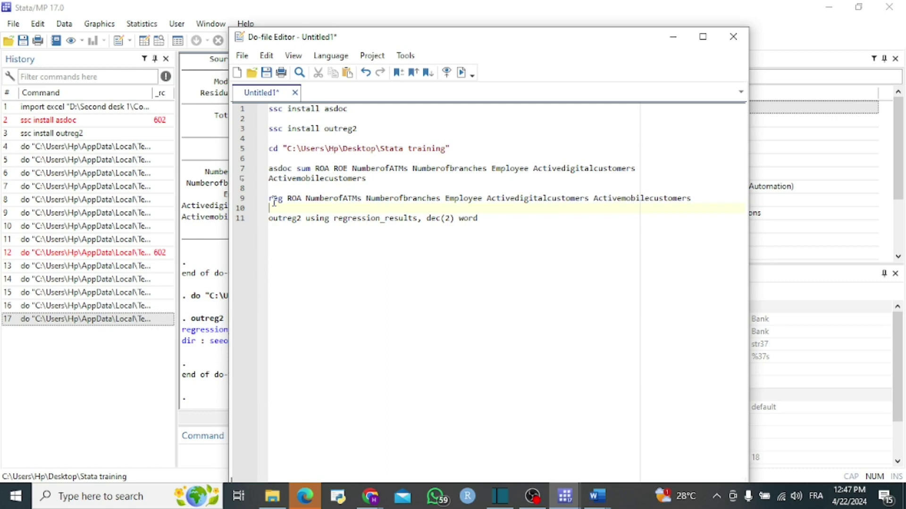
{"action": "left_click_drag", "start_coordinate": [269, 199], "coordinate": [477, 218]}
{"action": "right_click", "coordinate": [327, 199]}
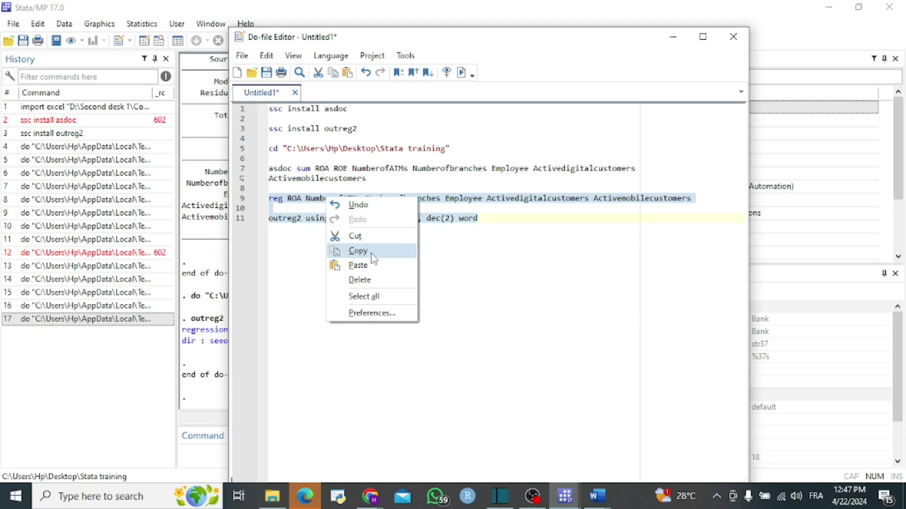
{"action": "left_click", "coordinate": [372, 254]}
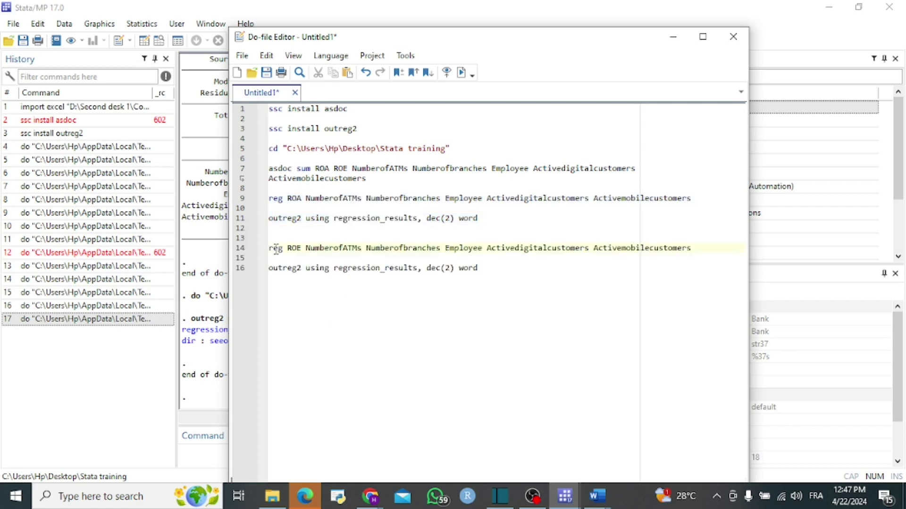
Add the option "append" at the end of the second outreg2 line, below the ROE regression.
{"action": "left_click_drag", "start_coordinate": [276, 248], "coordinate": [491, 265]}
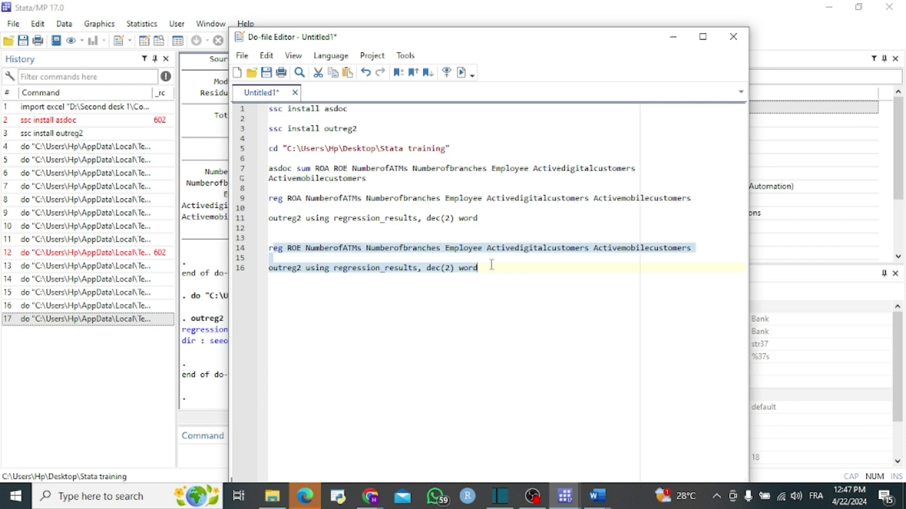
{"action": "left_click", "coordinate": [503, 271]}
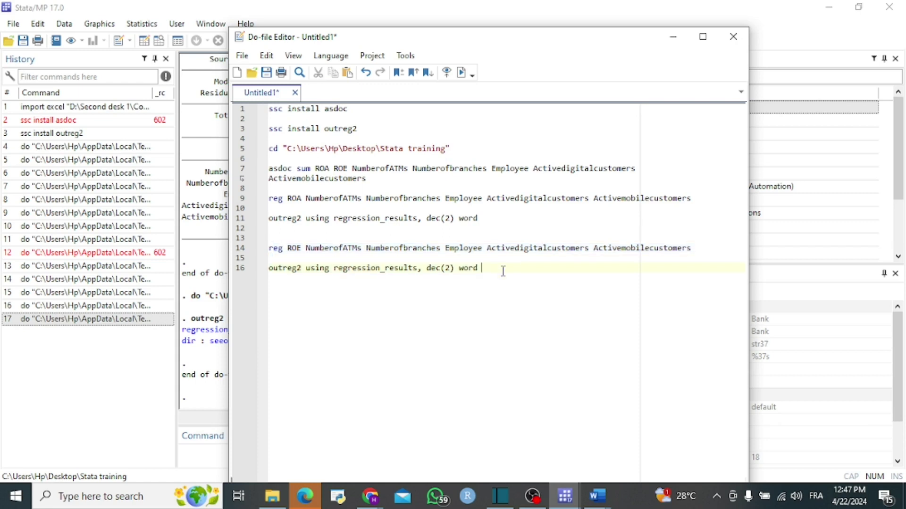
{"action": "type", "text": "append"}
Run only the ROE reg line and the outreg2 append line to add the ROE results to the Word export.
{"action": "key", "text": "shift+Up"}
{"action": "key", "text": "shift+Up"}
{"action": "key", "text": "shift+Home"}
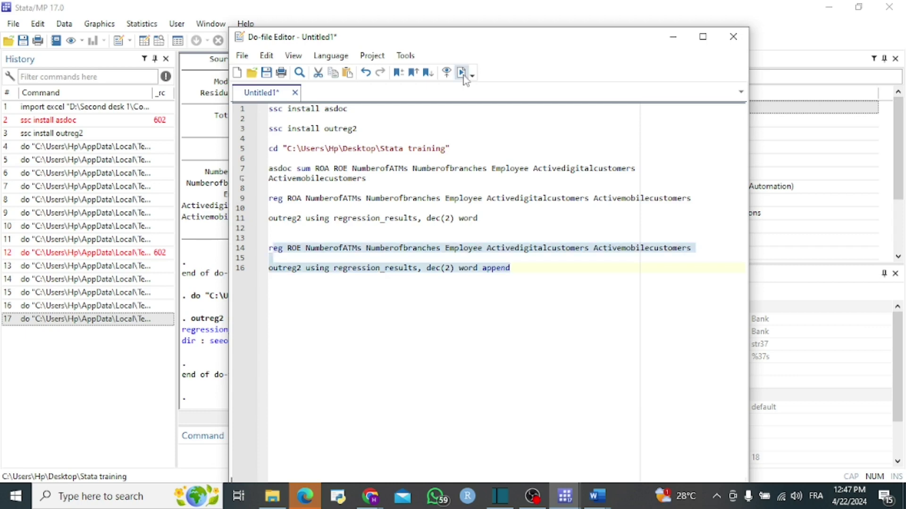
{"action": "left_click", "coordinate": [461, 73]}
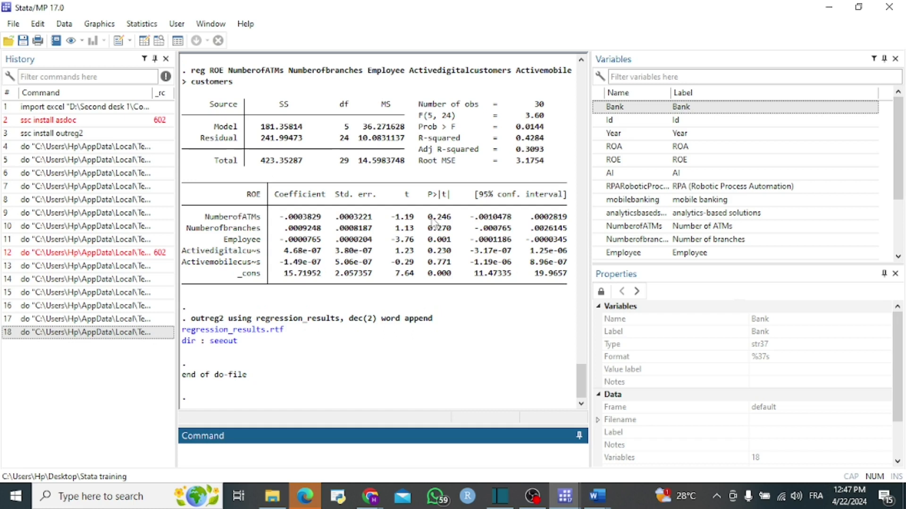
Review the append output, then open the updated regression_results Rich Text file and examine the ROA and ROE columns of its table.
{"action": "left_click_drag", "start_coordinate": [191, 316], "coordinate": [237, 342]}
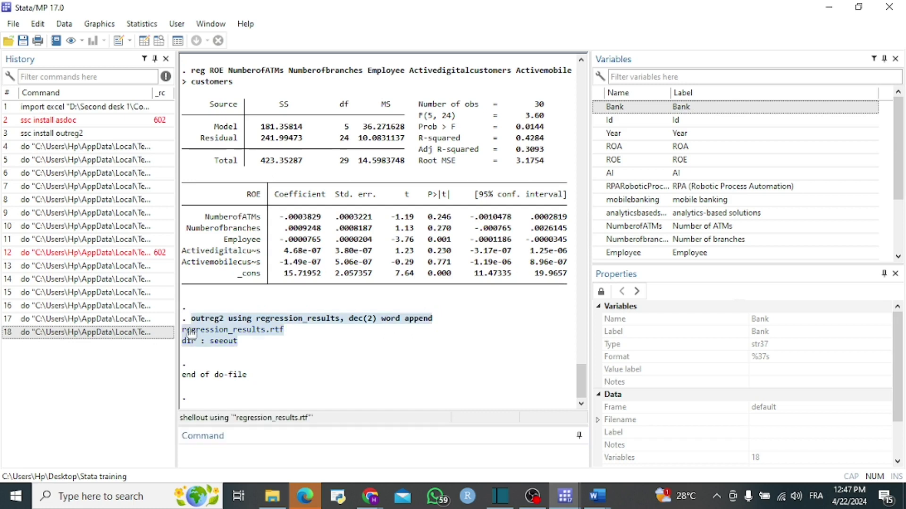
{"action": "left_click", "coordinate": [190, 340]}
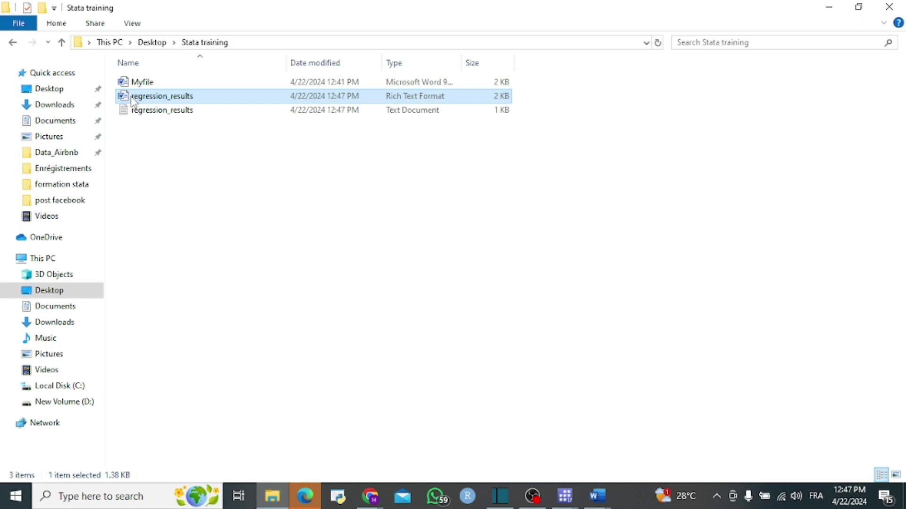
{"action": "double_click", "coordinate": [134, 99]}
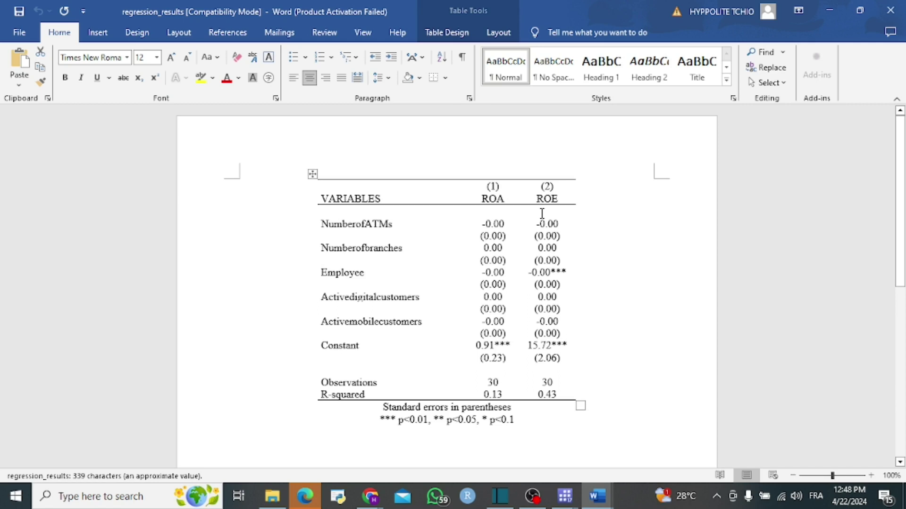
{"action": "left_click_drag", "start_coordinate": [542, 213], "coordinate": [547, 385]}
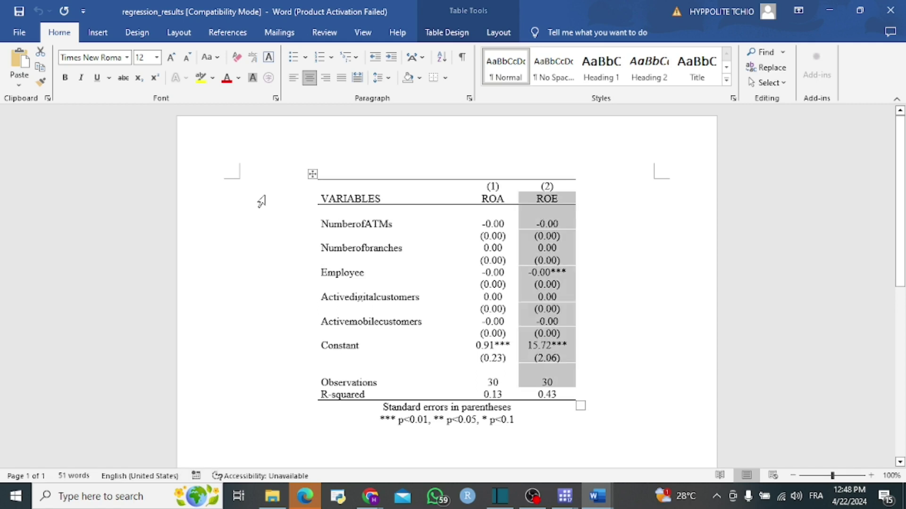
{"action": "left_click_drag", "start_coordinate": [261, 208], "coordinate": [263, 383]}
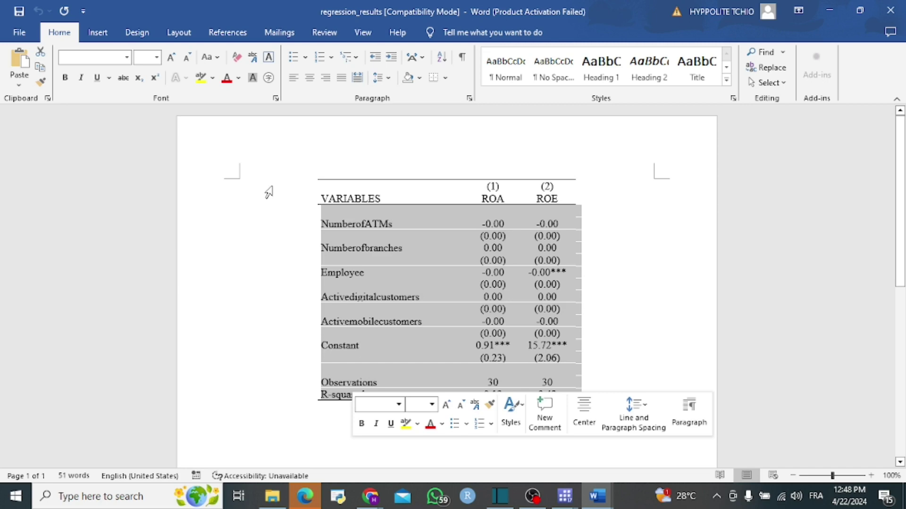
{"action": "key", "text": "ctrl+a"}
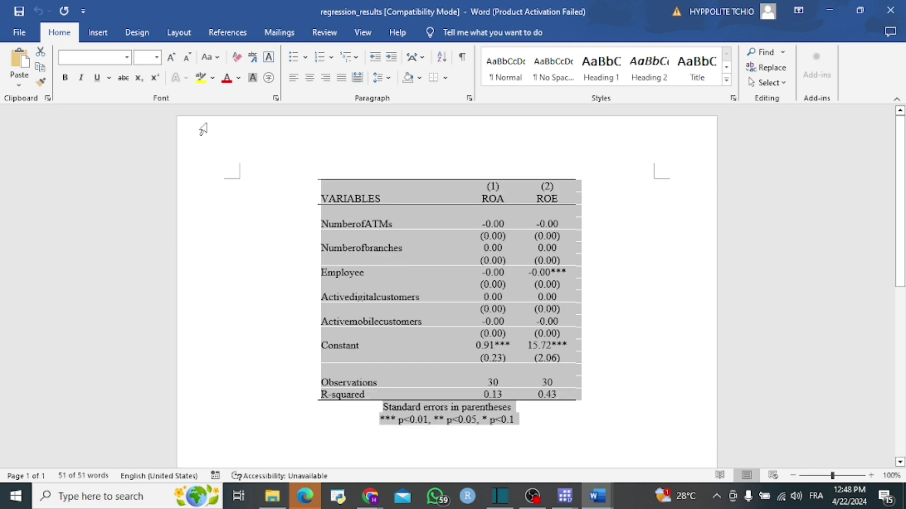